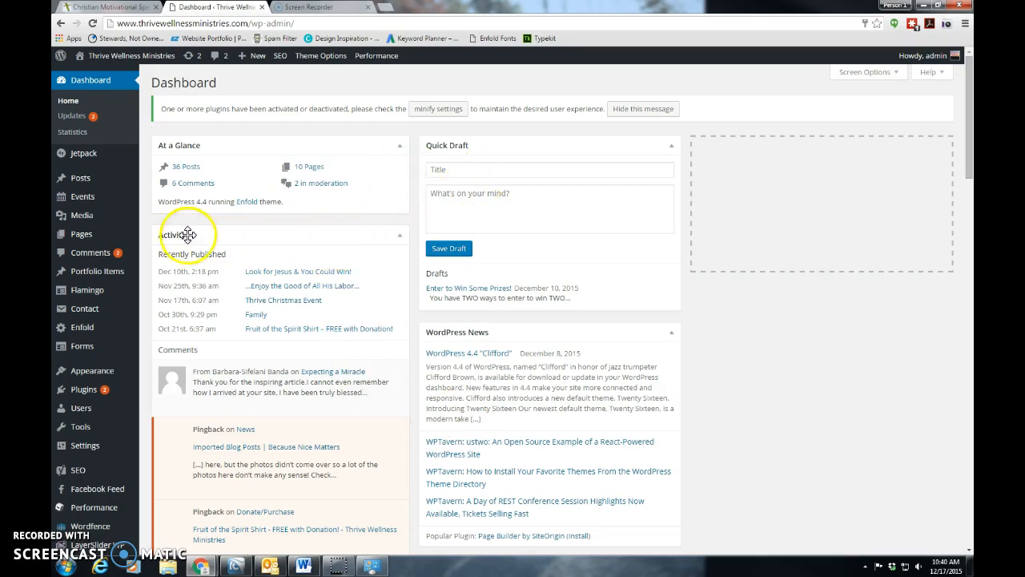
- Open the Services page for editing from the list of all site pages
mouse_move(133, 235)
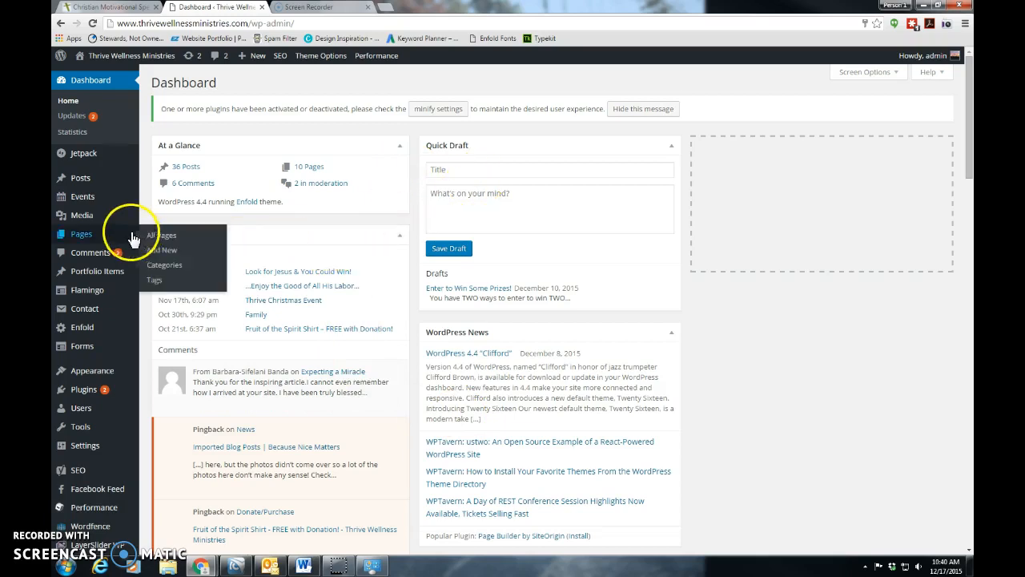
click(80, 238)
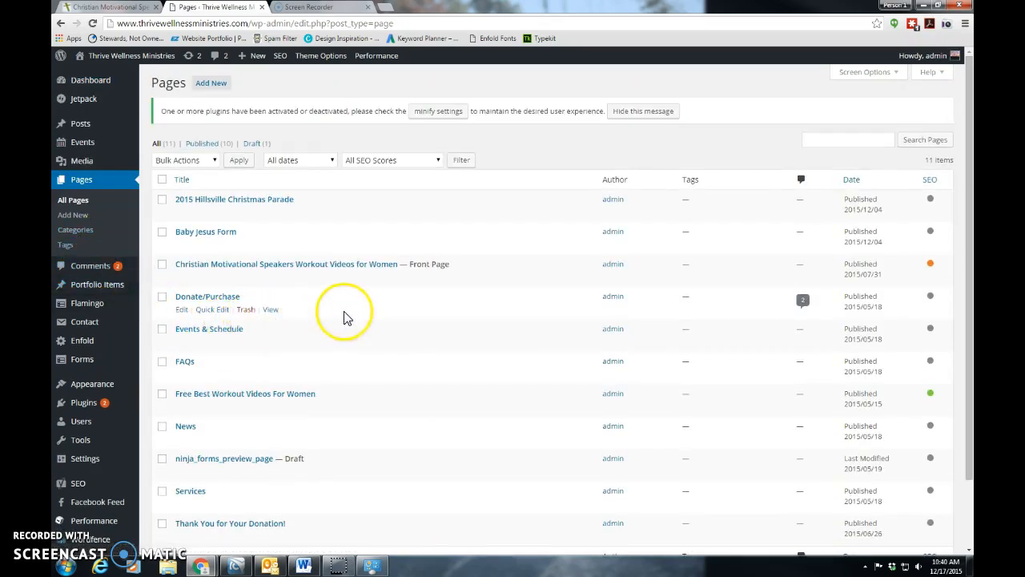
scroll(407, 411, down, 2)
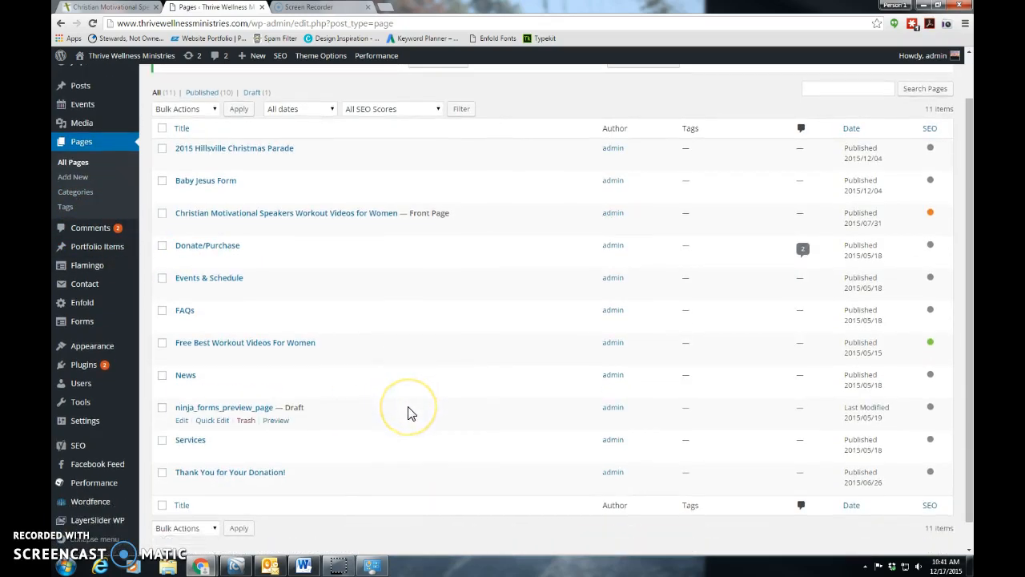
click(426, 409)
scroll(425, 409, up, 2)
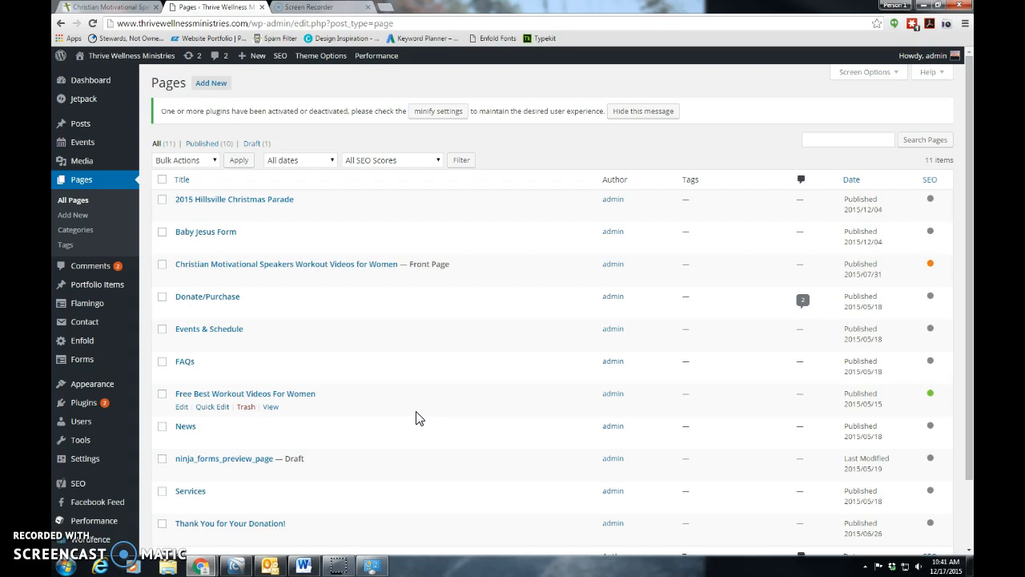
scroll(417, 417, down, 1)
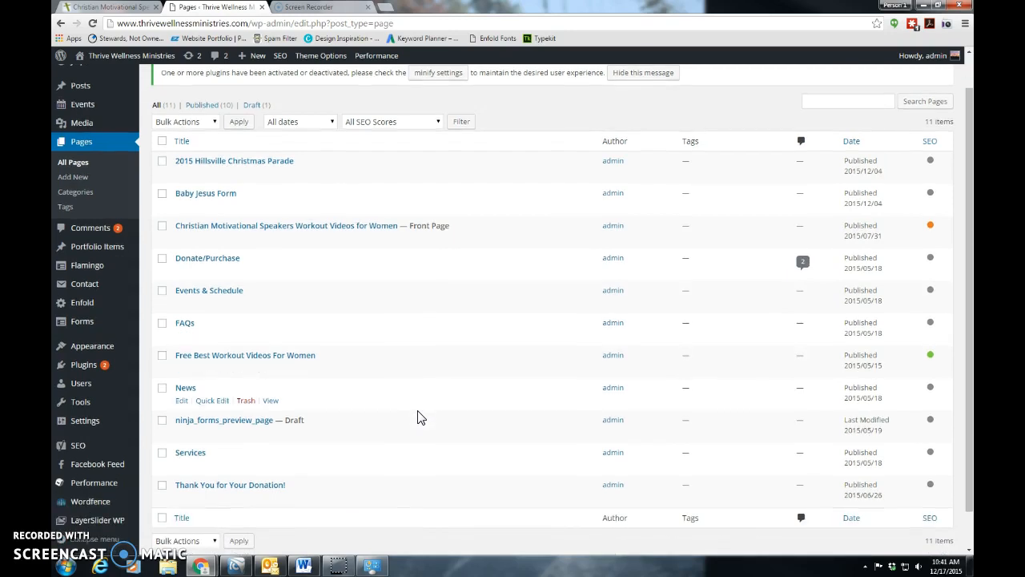
click(187, 454)
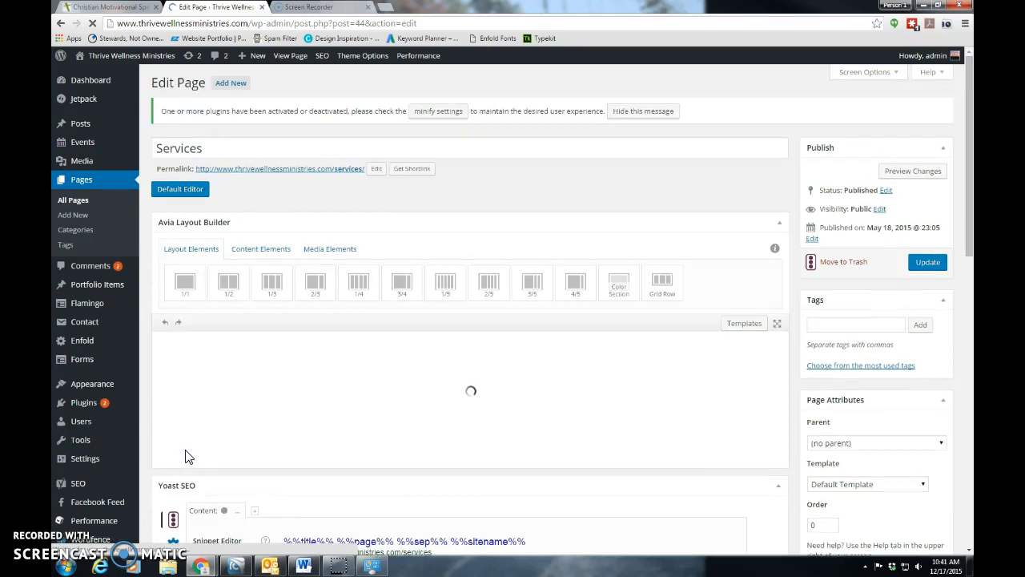
click(224, 150)
drag(223, 149, 148, 148)
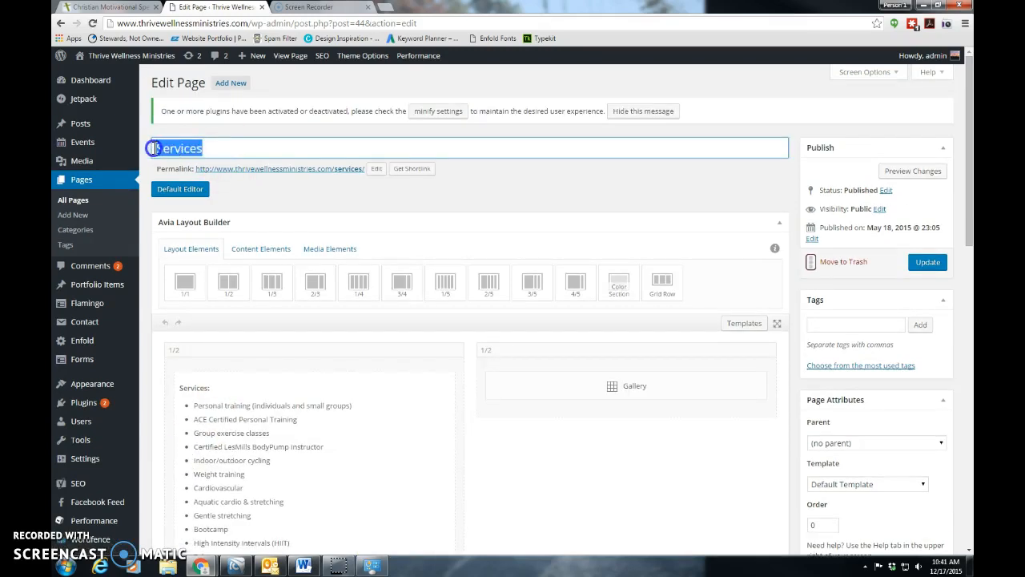
click(213, 149)
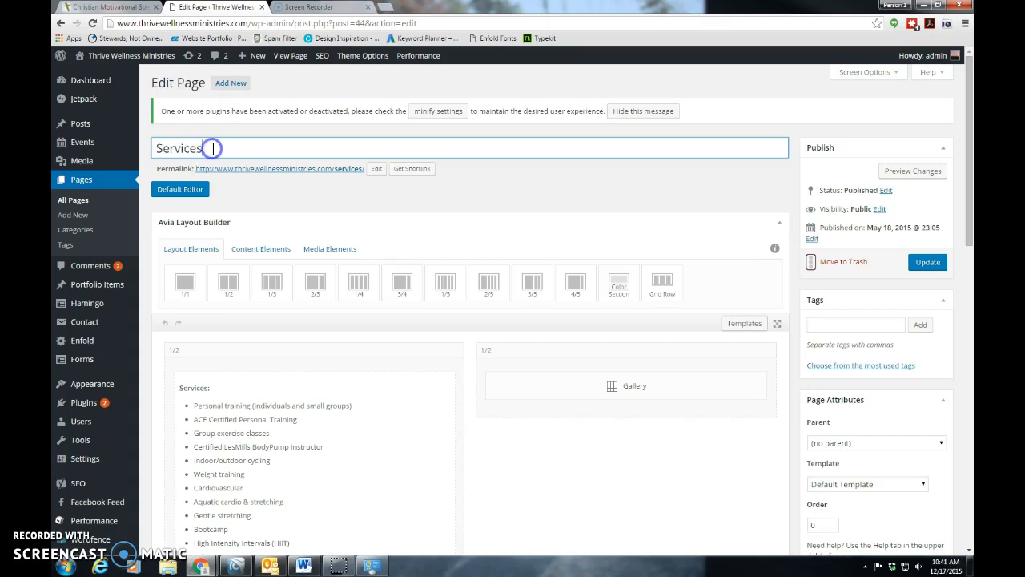
drag(215, 148, 154, 148)
click(212, 147)
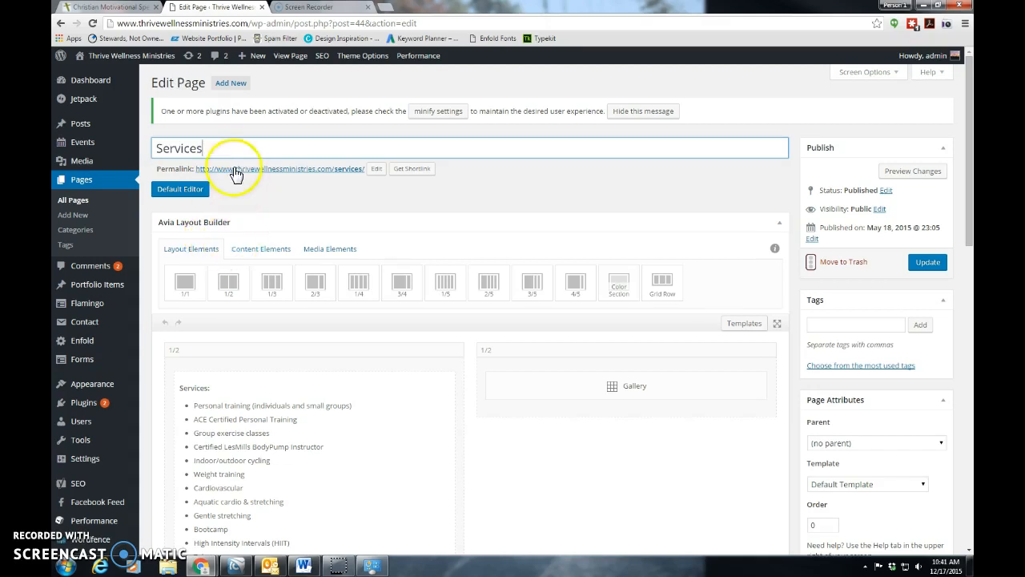
drag(213, 149, 152, 149)
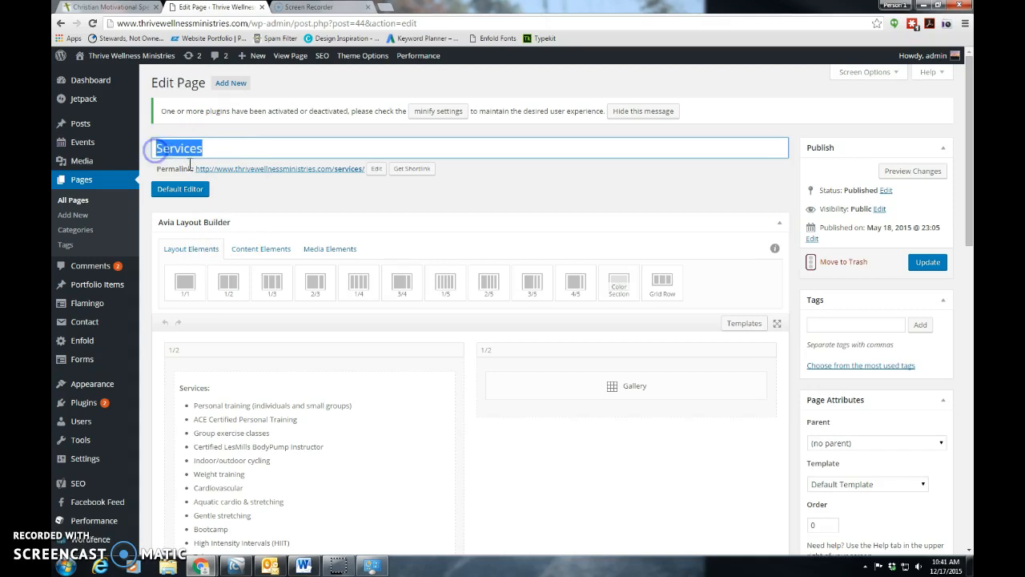
scroll(209, 346, down, 1)
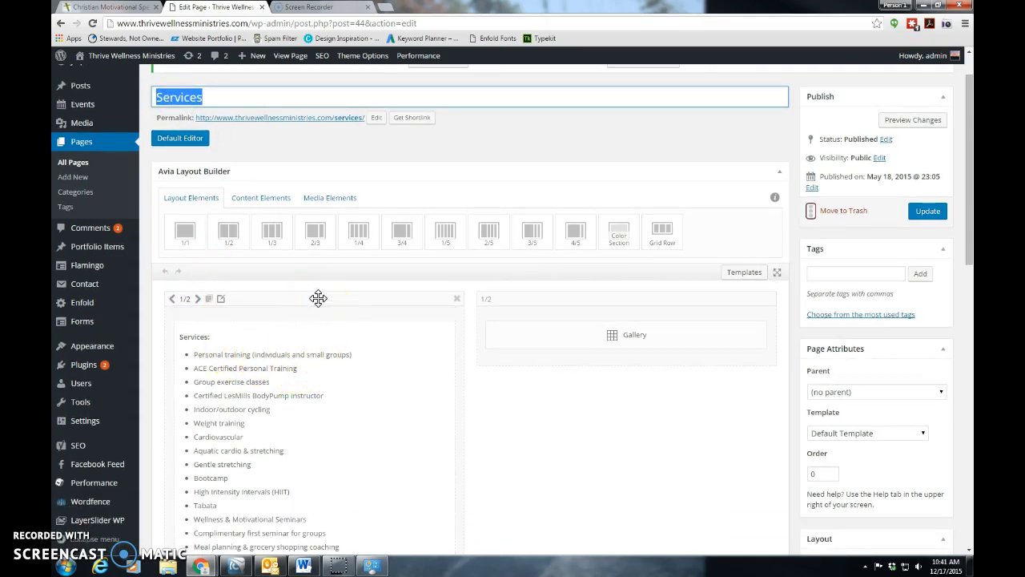
click(209, 169)
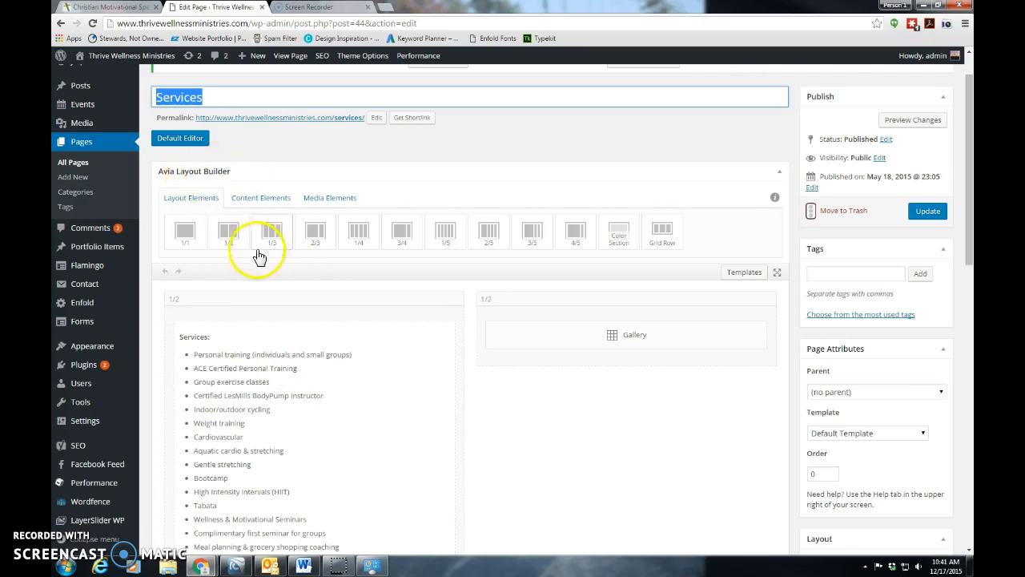
click(320, 299)
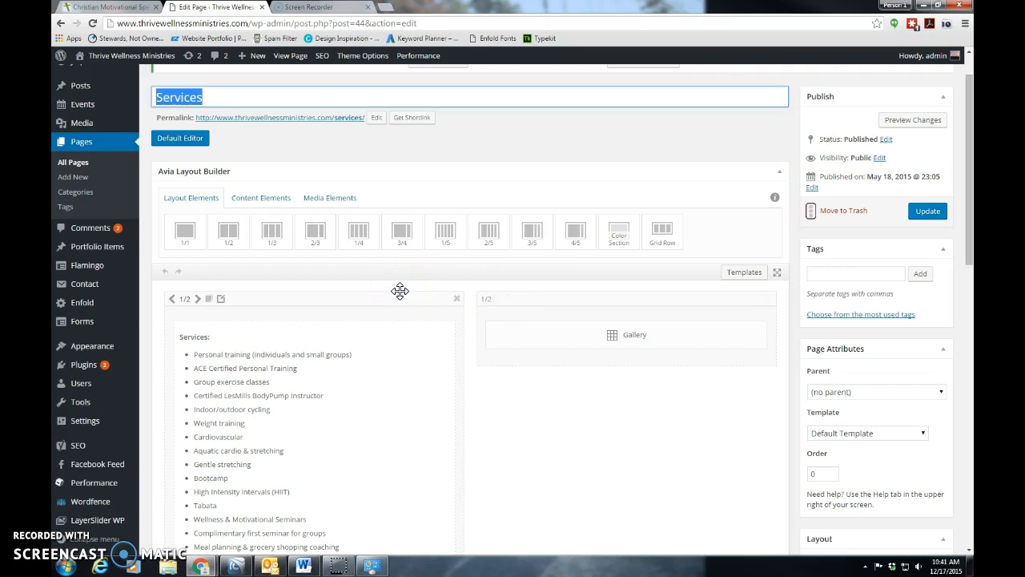
- Open the text block holding the services list in the layout builder for editing
scroll(420, 359, down, 1)
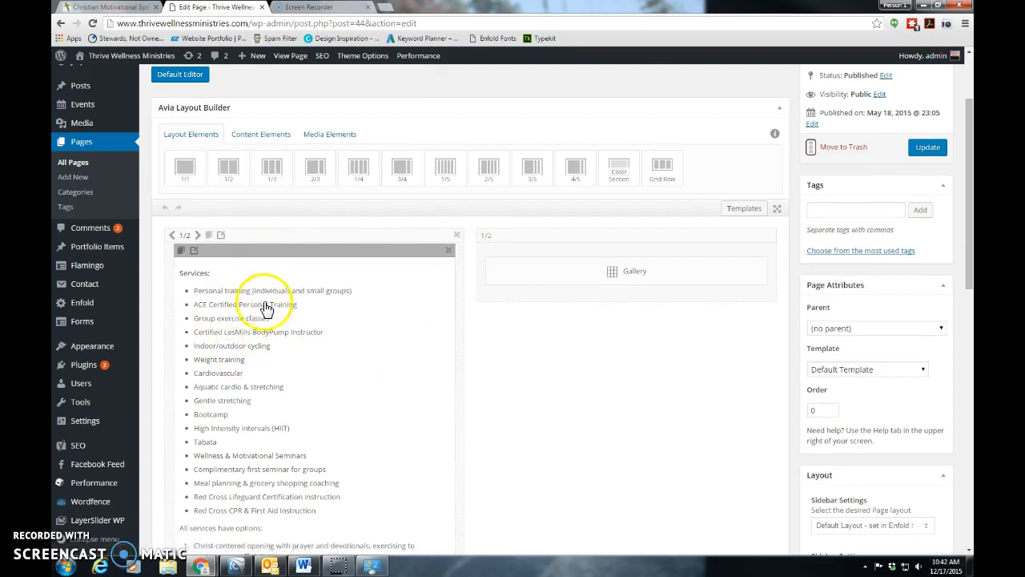
scroll(233, 350, down, 1)
scroll(233, 350, down, 1)
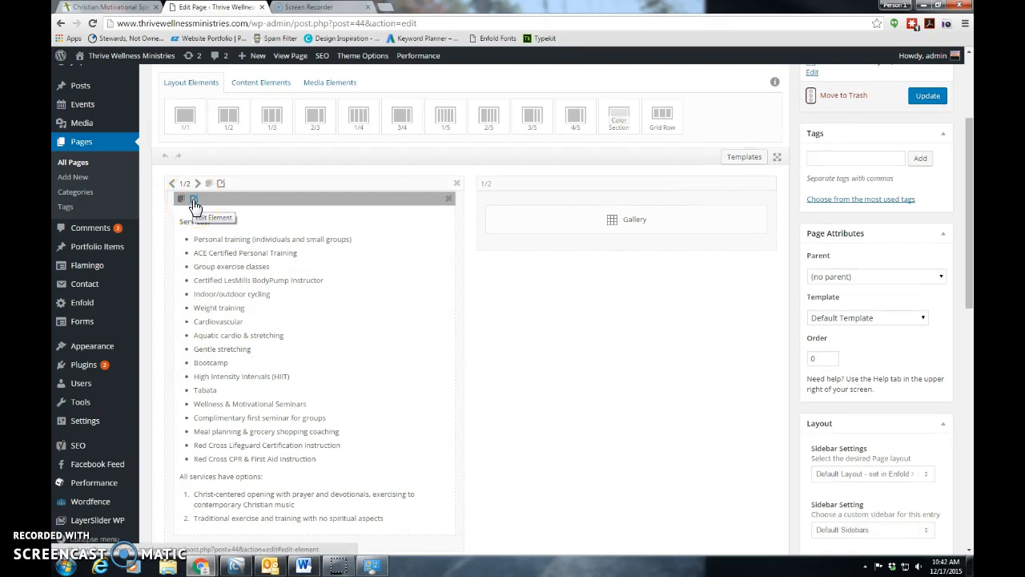
click(275, 281)
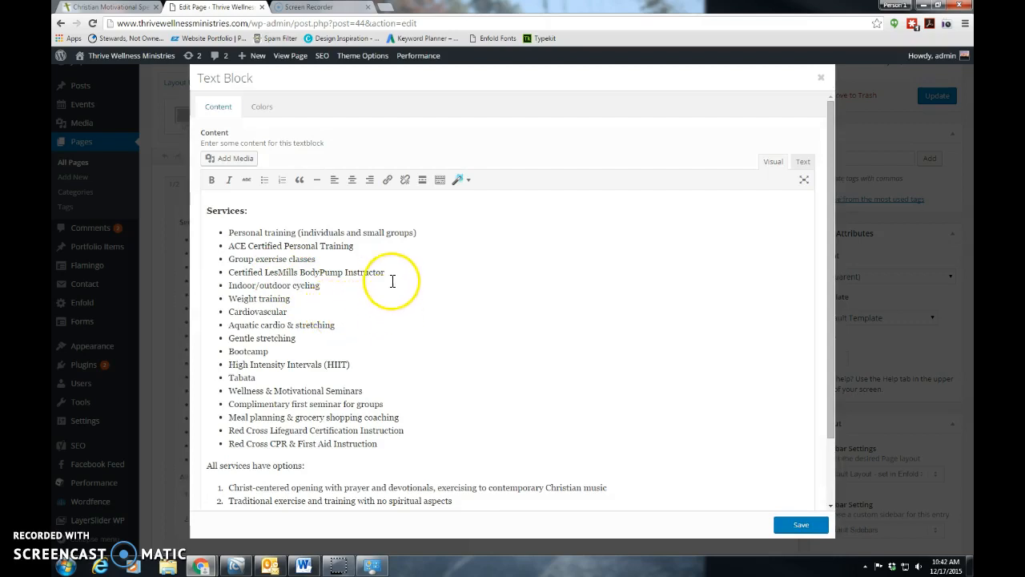
drag(206, 209, 256, 210)
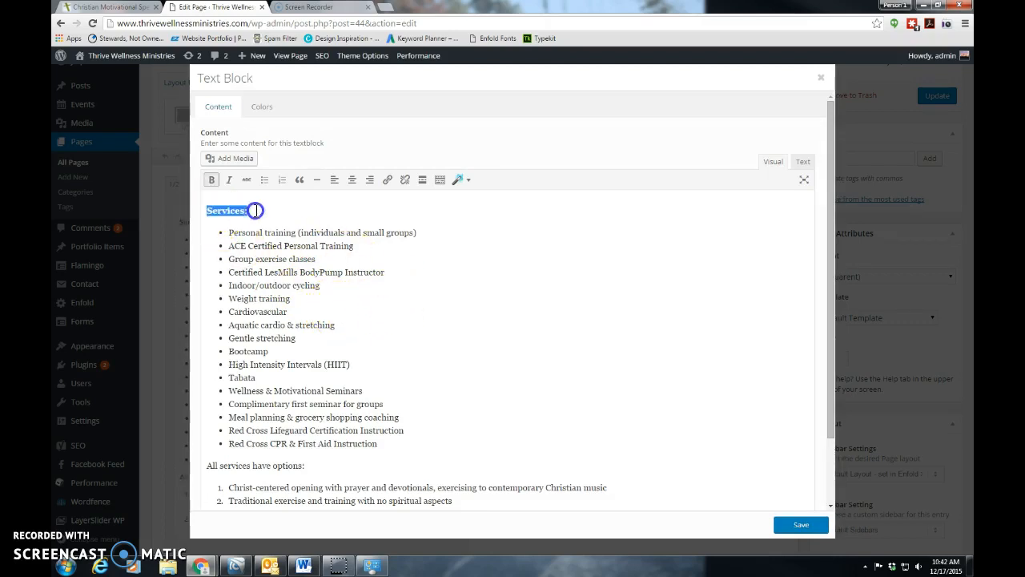
click(256, 210)
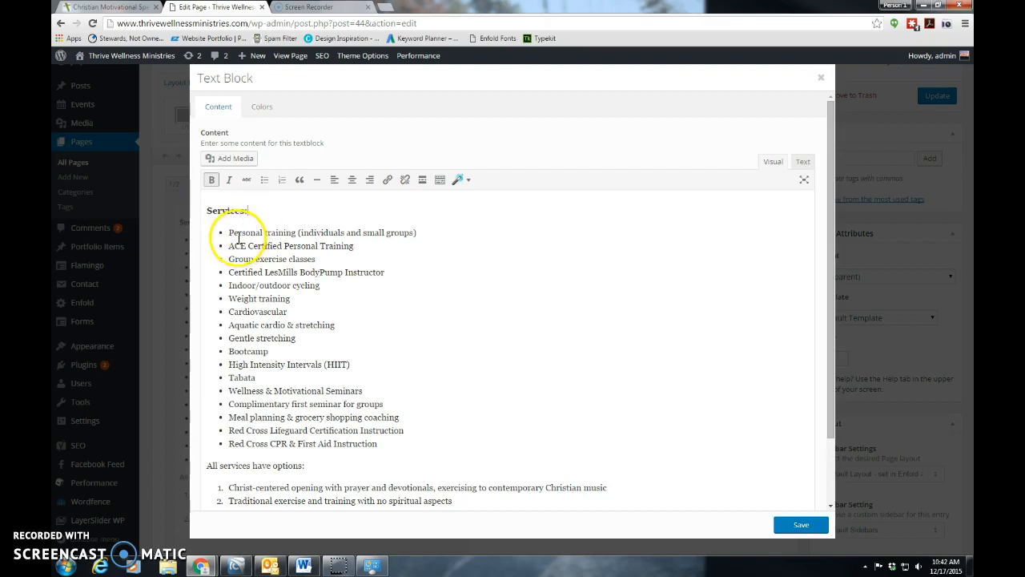
- Try deleting the High Intensity Intervals (HIIT) and Tabata items from the services list, and close the text block without saving
scroll(235, 238, down, 1)
drag(229, 314, 355, 323)
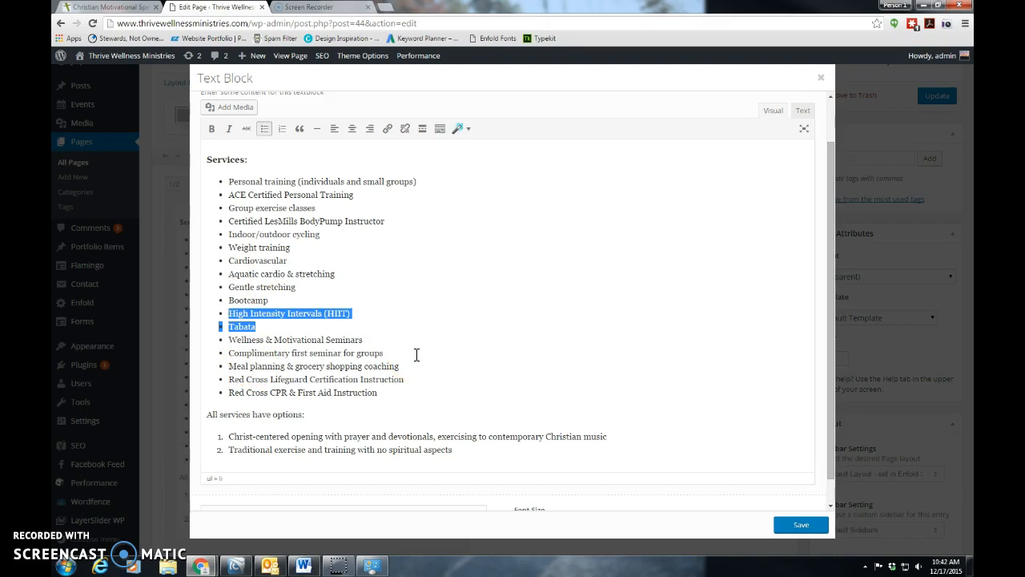
key(BackSpace)
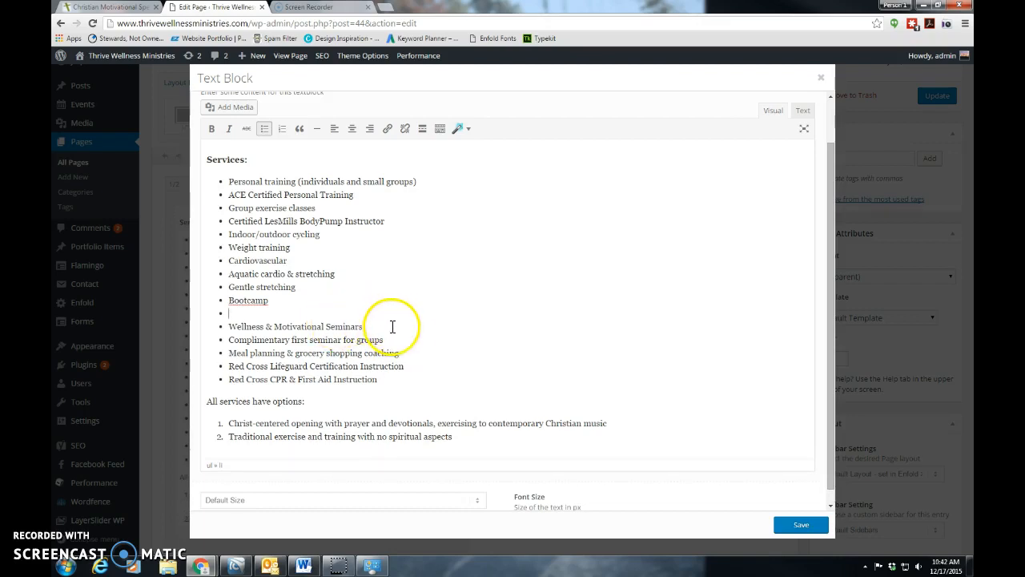
click(821, 82)
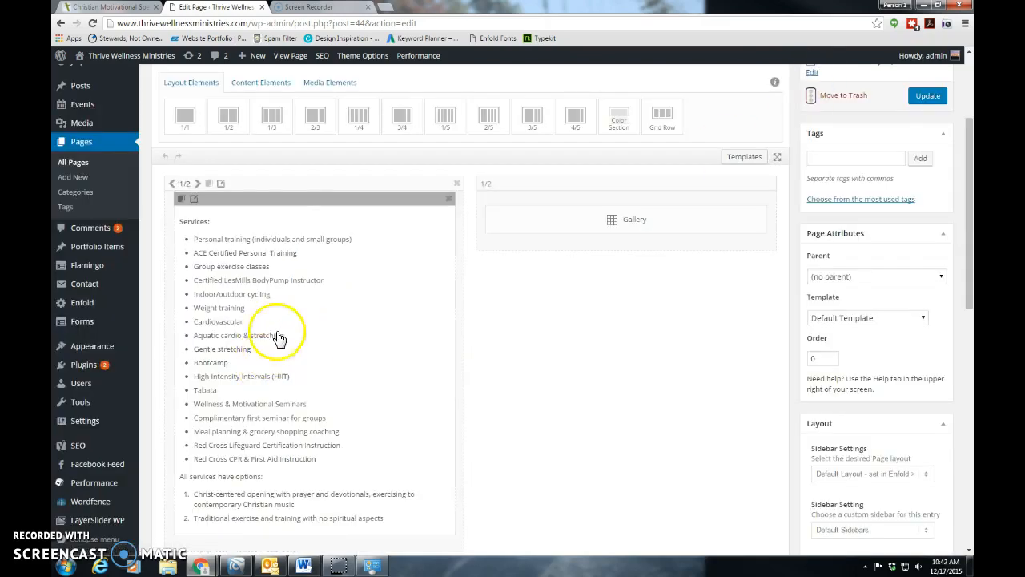
- Open the services text block and add the paragraph "This is some new text." below the numbered options
click(194, 199)
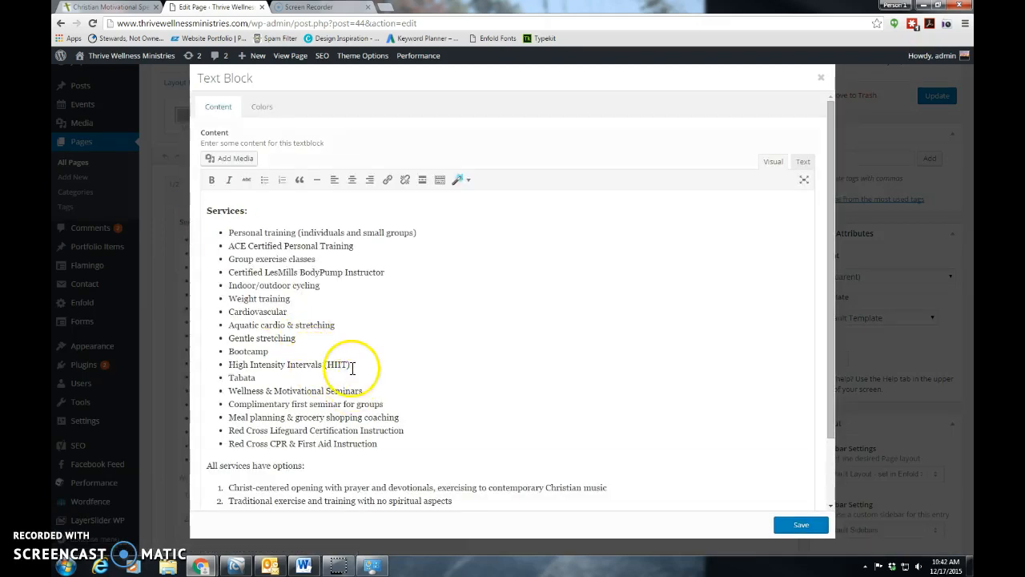
scroll(361, 366, down, 2)
click(476, 420)
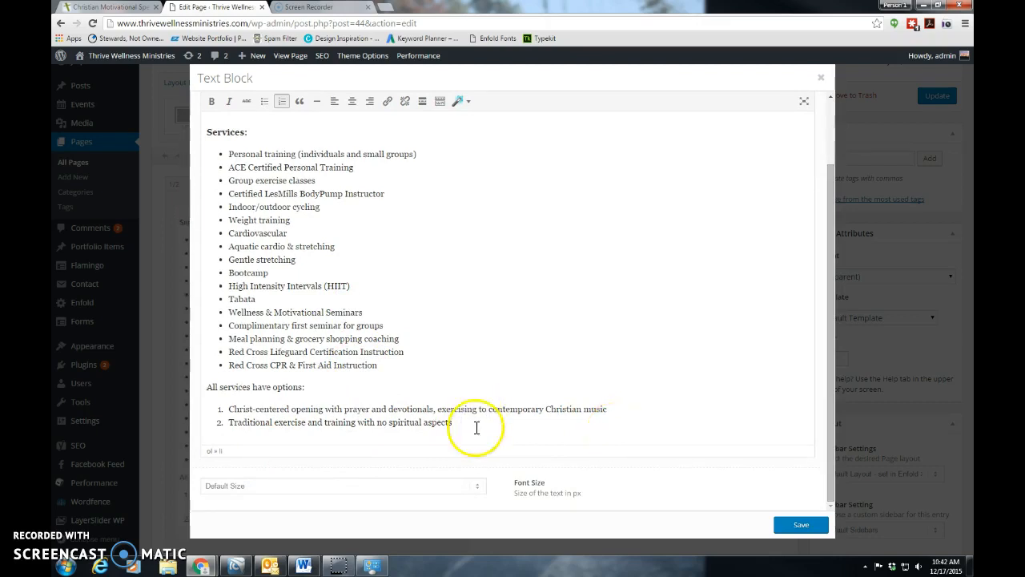
key(Return)
key(Return)
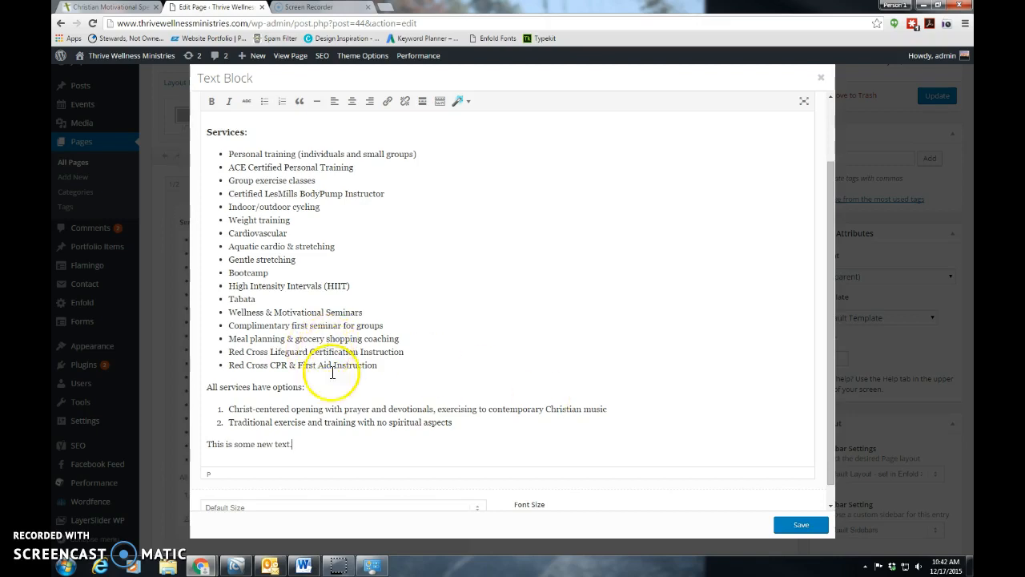
- Format the new paragraph "This is some new text." as bold and italic
drag(293, 445, 212, 447)
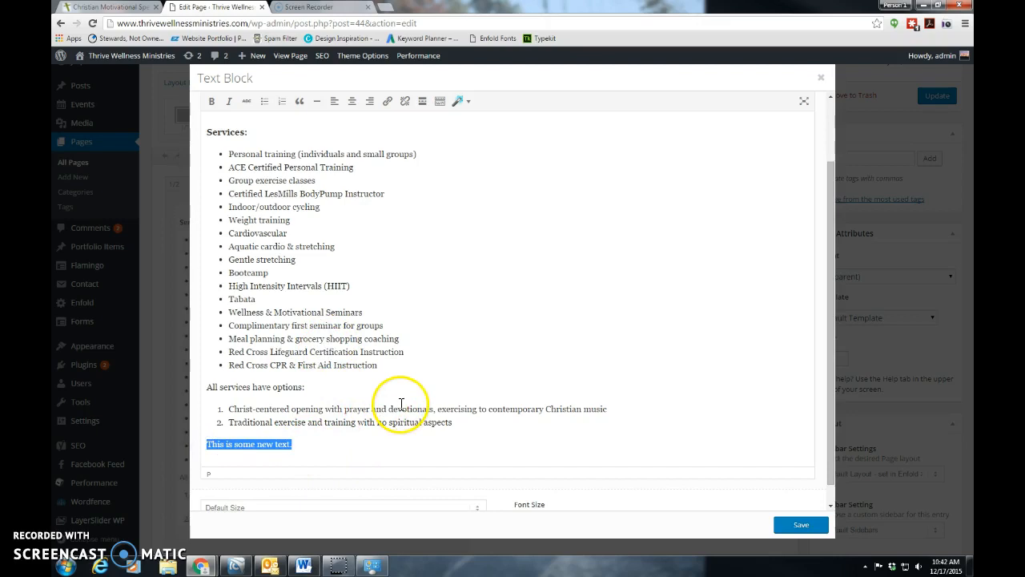
scroll(400, 405, up, 1)
click(211, 115)
click(229, 116)
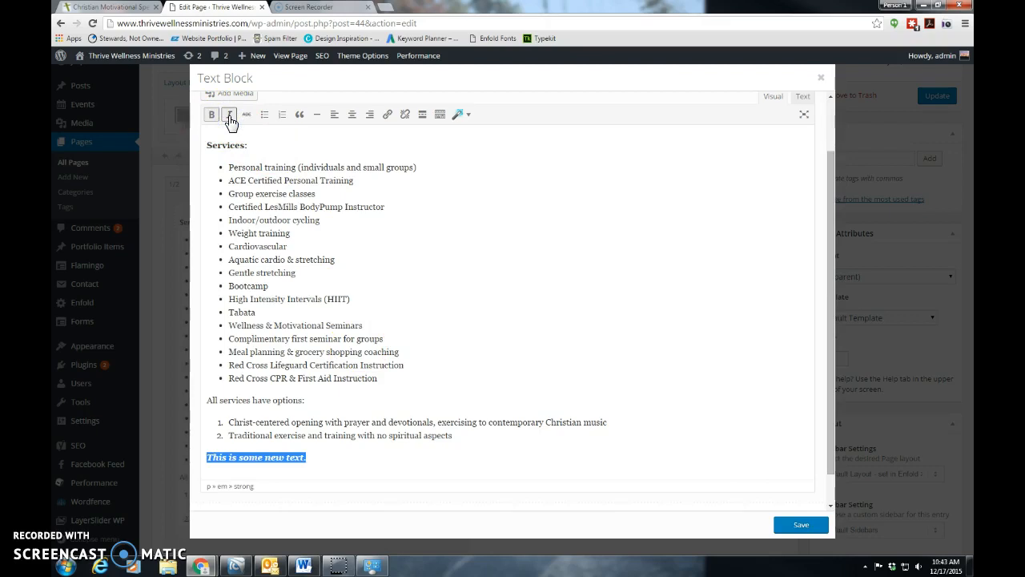
- Add the new paragraph to the options list above it and convert the whole list to bullets
click(282, 115)
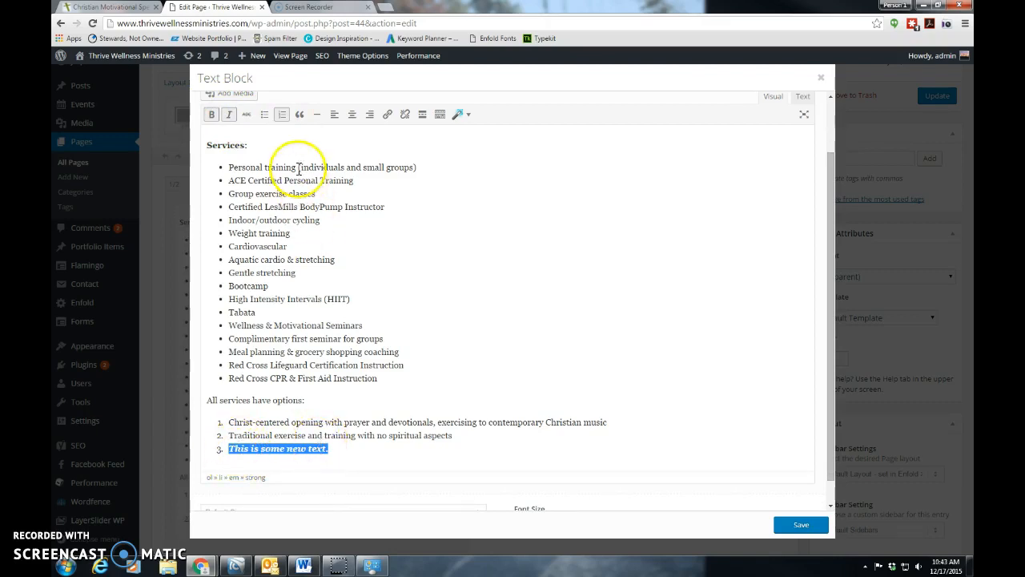
click(263, 114)
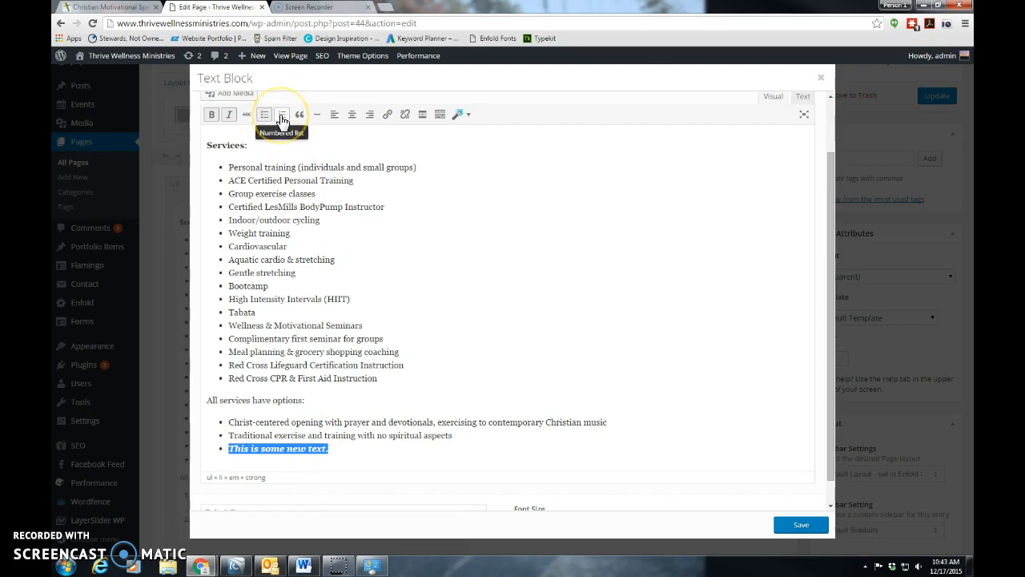
click(282, 117)
click(265, 116)
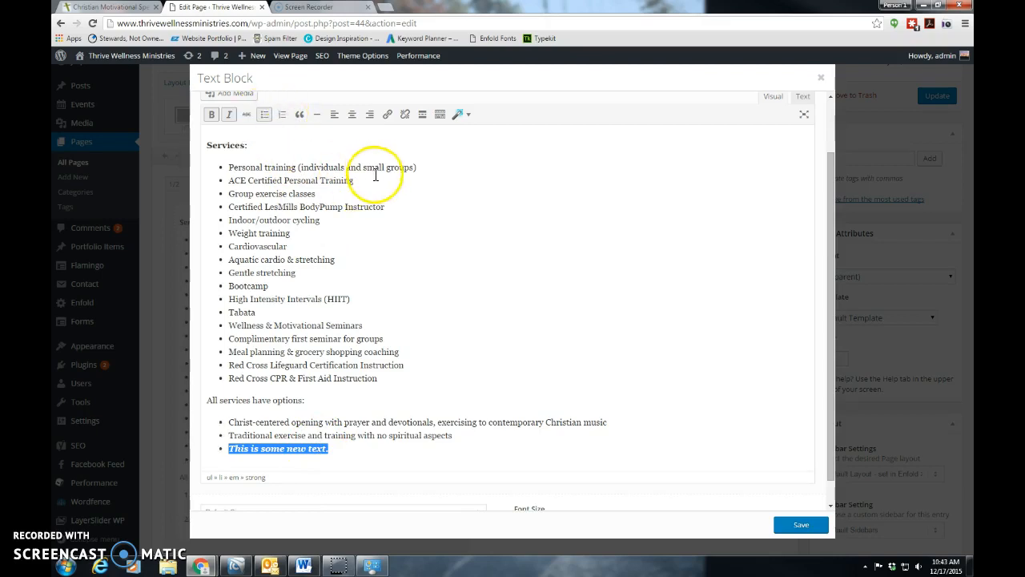
click(389, 115)
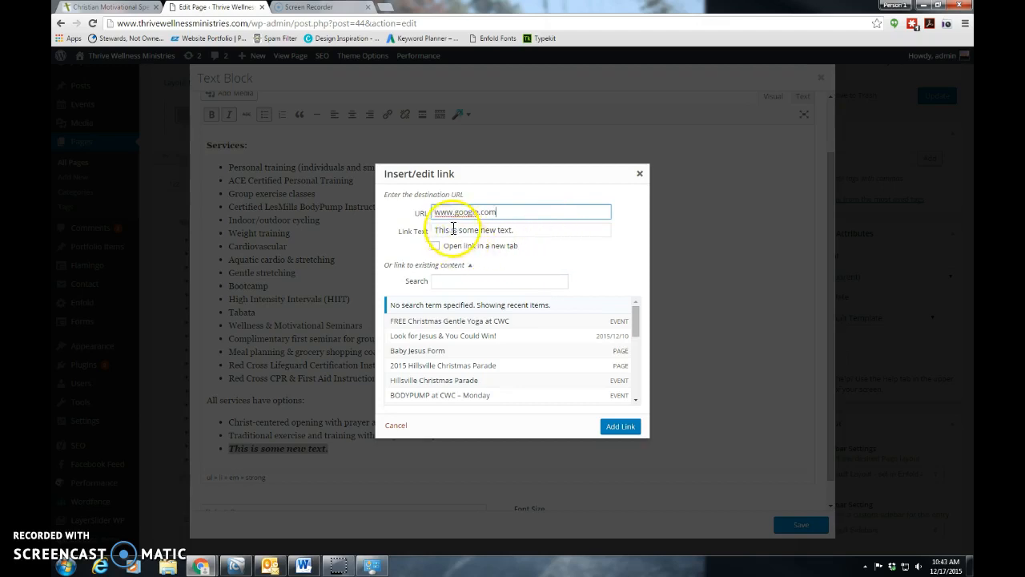
drag(437, 230, 522, 229)
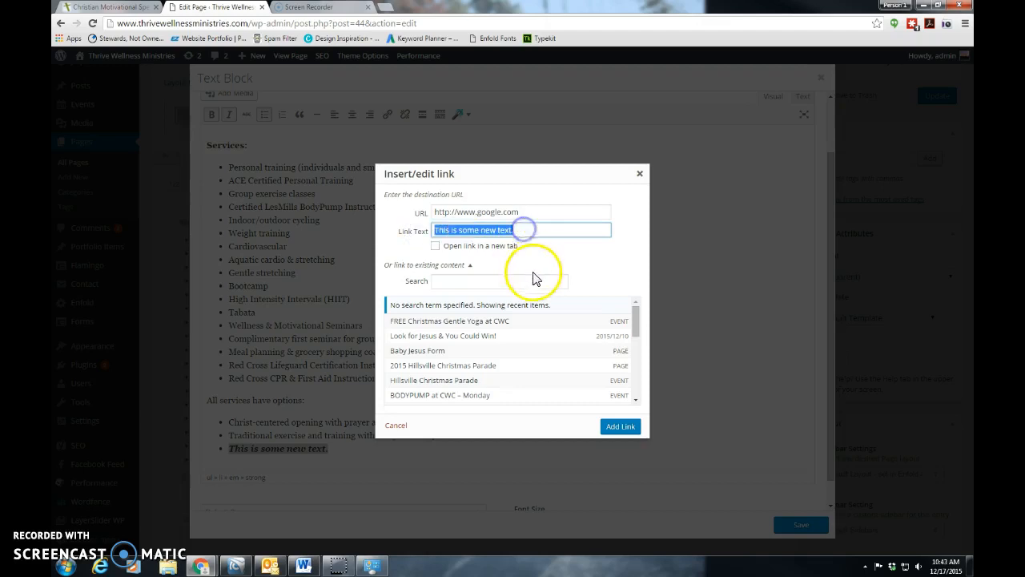
text(Click here to read more.)
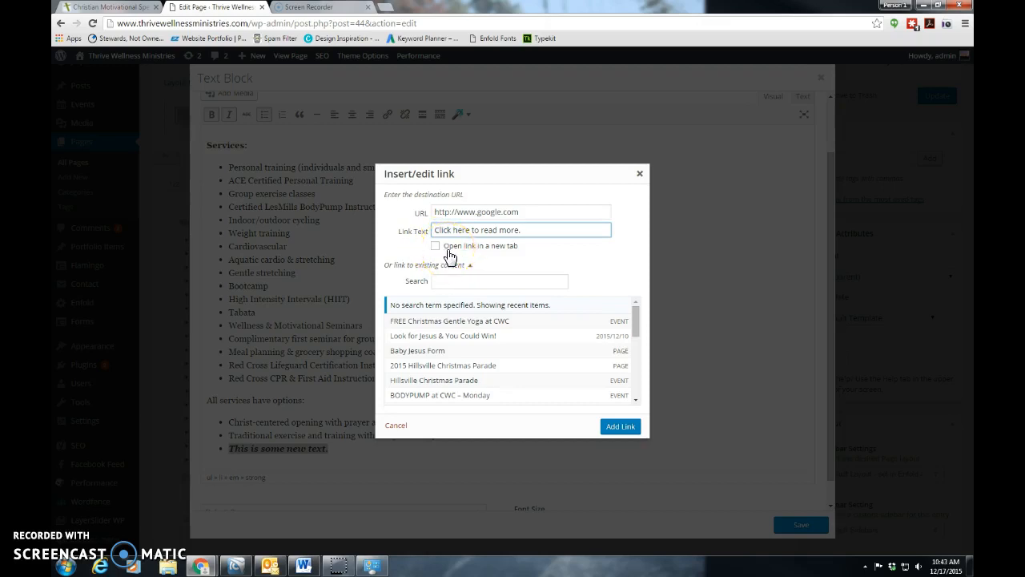
click(436, 246)
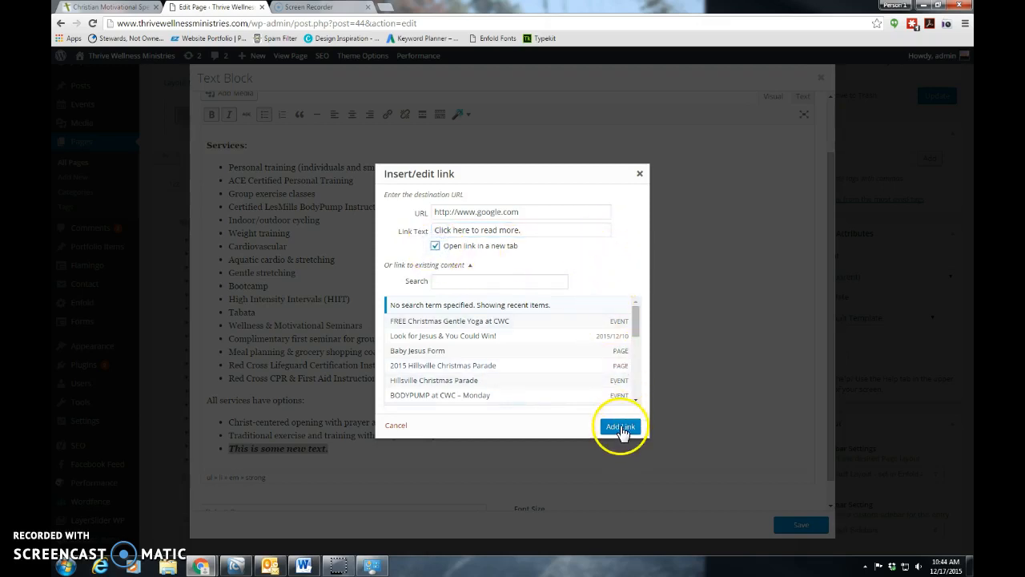
click(623, 427)
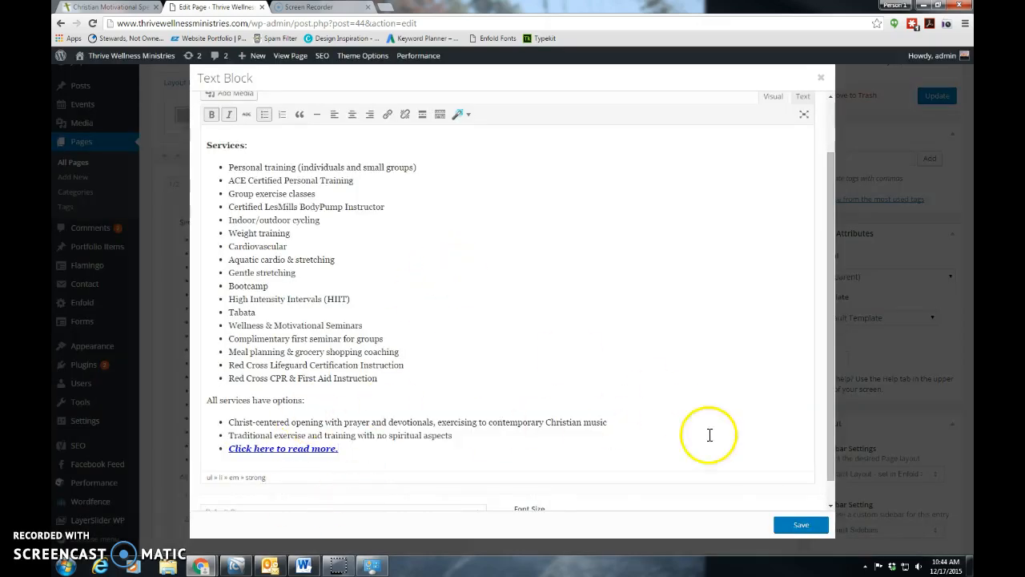
click(800, 525)
scroll(320, 513, down, 1)
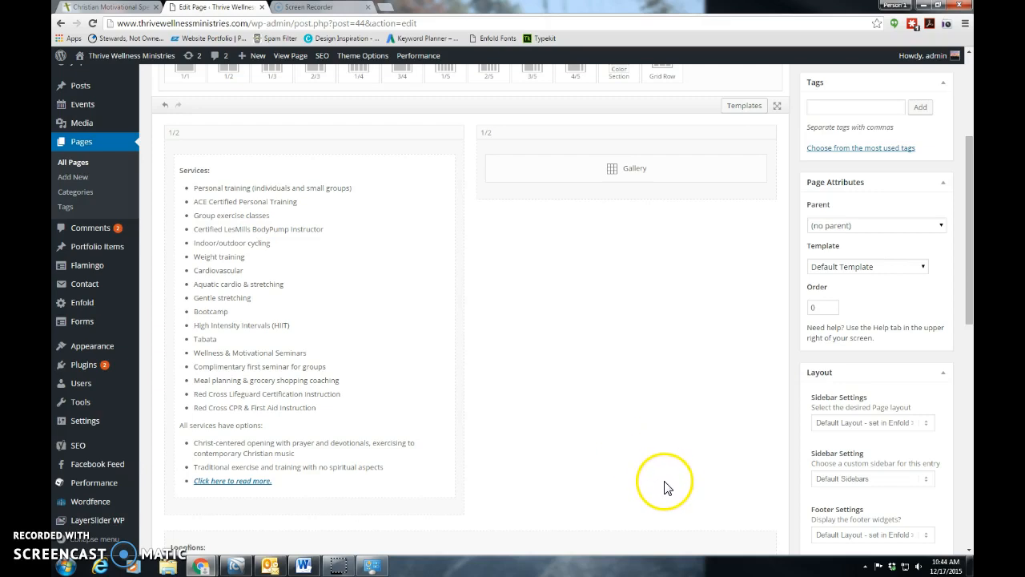
- Update the Services page and open a preview of its changes
scroll(664, 482, up, 2)
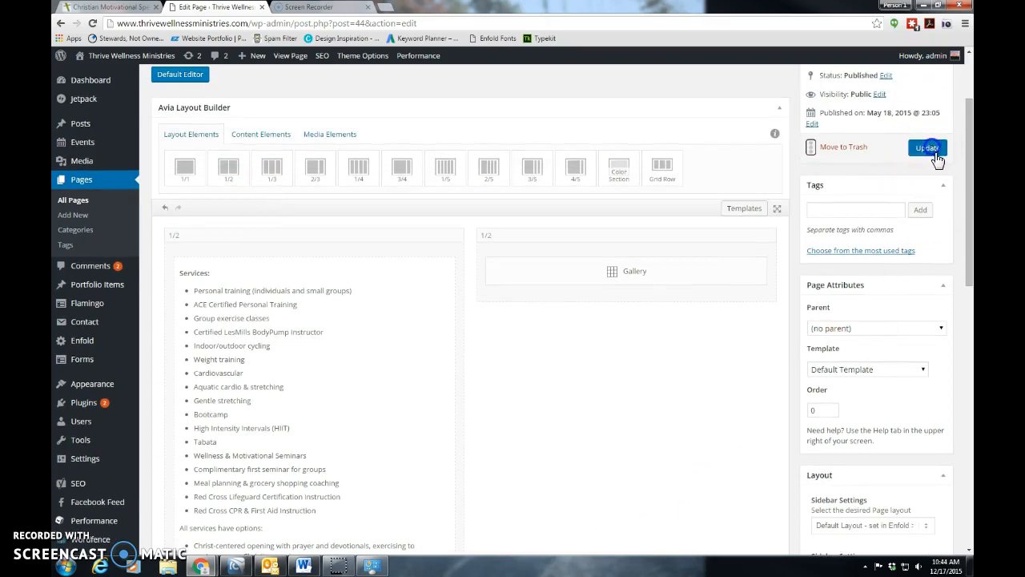
click(930, 150)
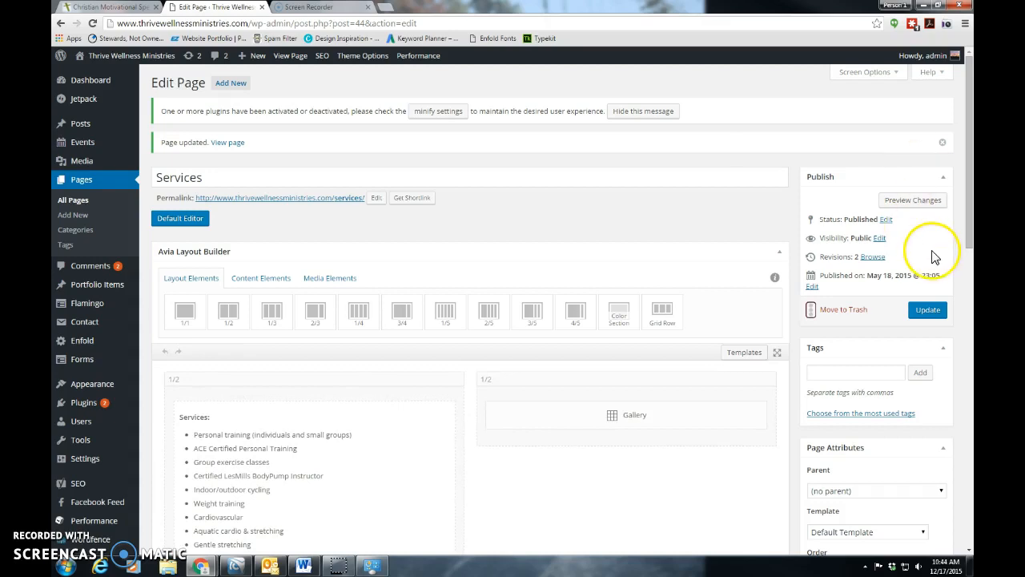
click(912, 205)
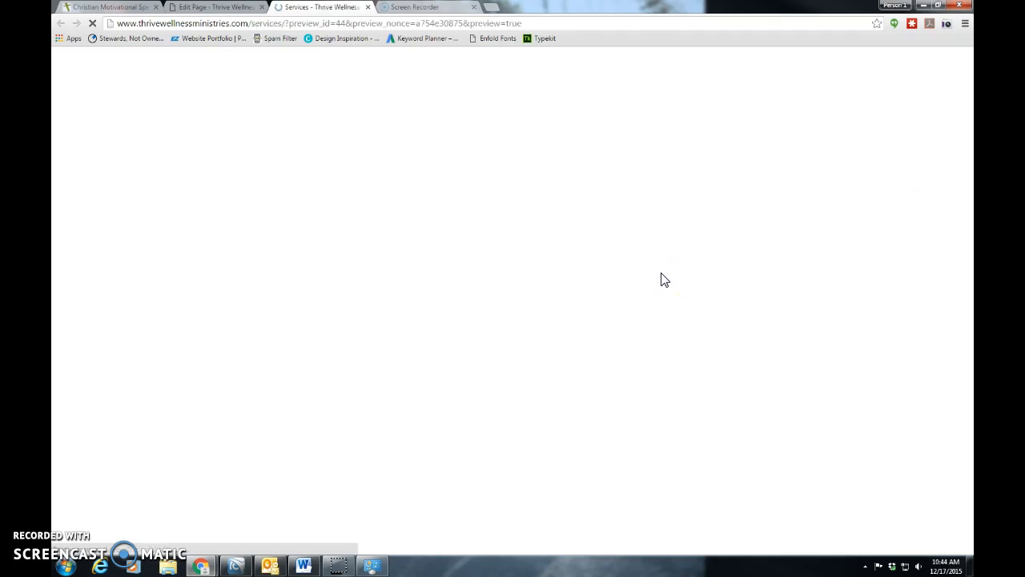
- Test the "Click here to read more." link in the preview, close the page it opens and return to the page editor
scroll(381, 400, down, 2)
scroll(381, 400, down, 2)
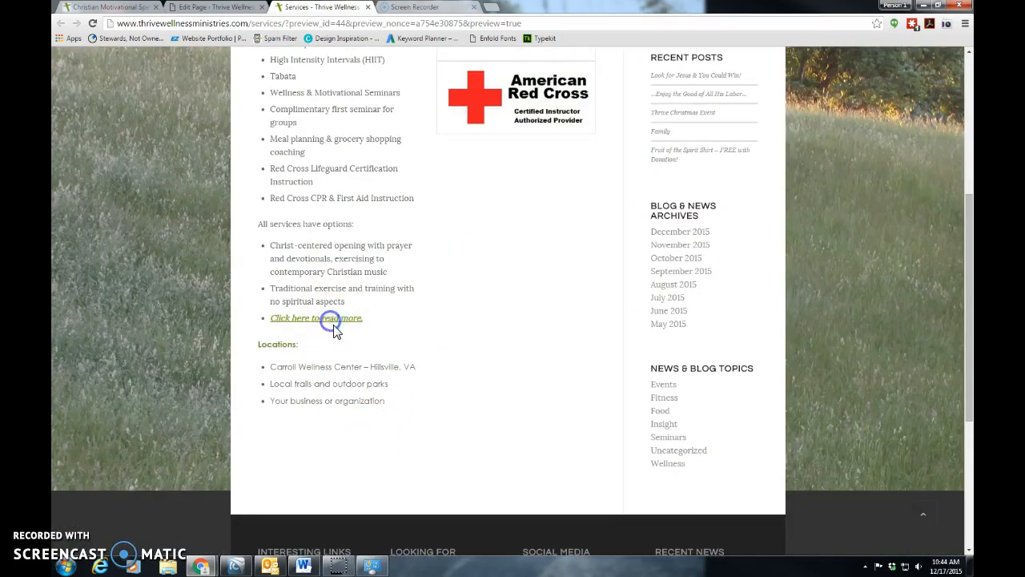
click(332, 323)
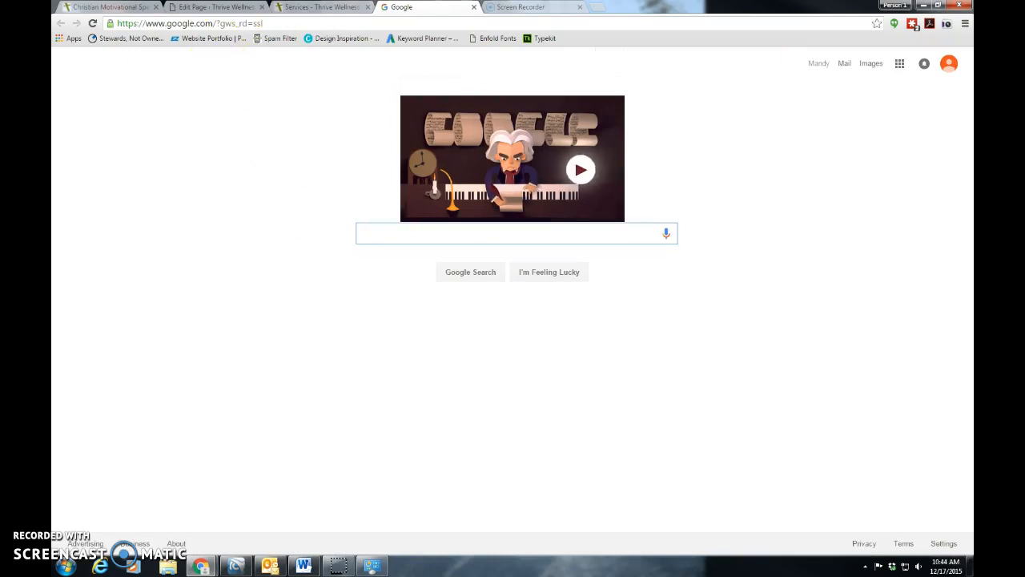
click(474, 7)
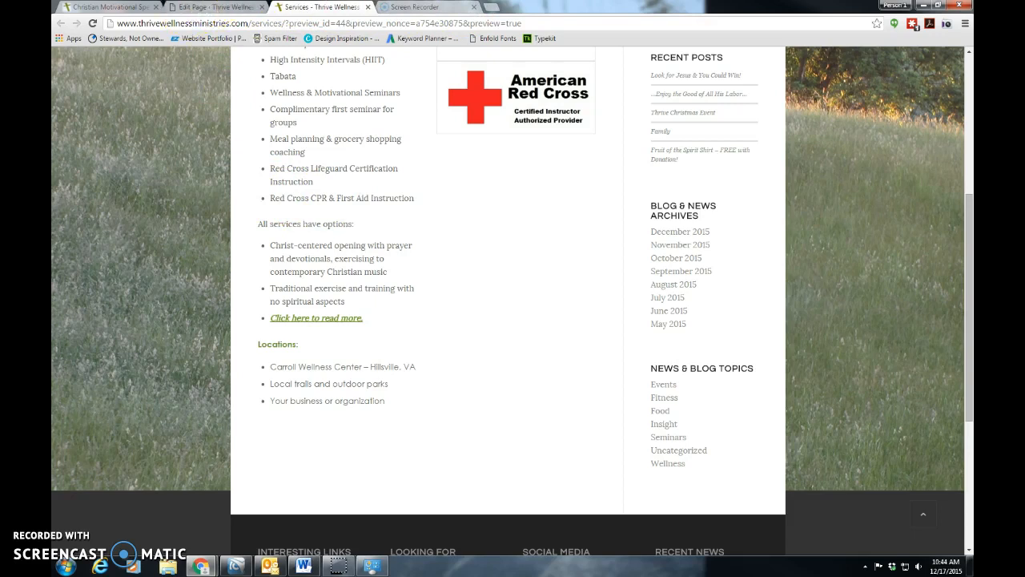
click(228, 8)
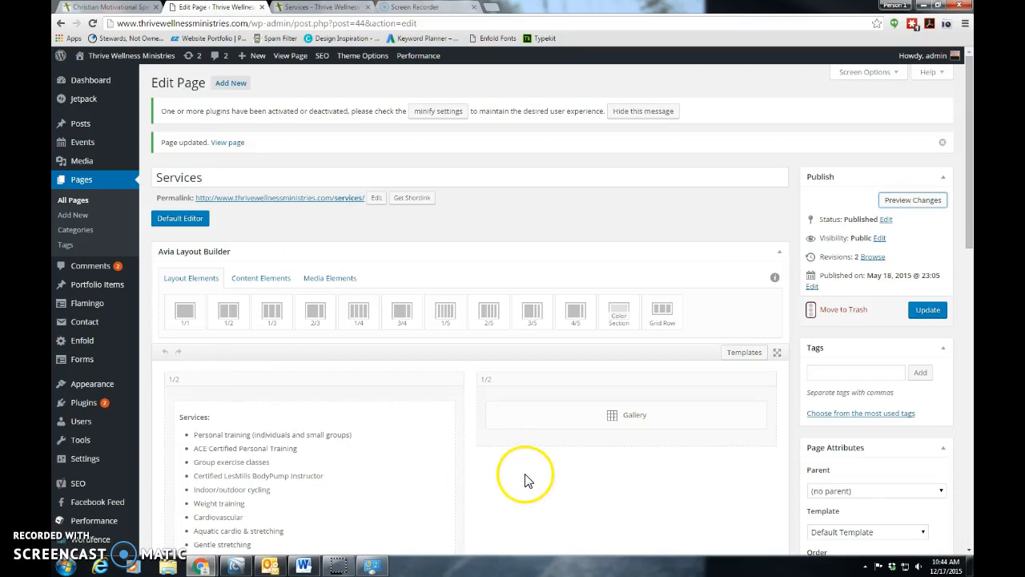
scroll(520, 481, down, 3)
mouse_move(215, 166)
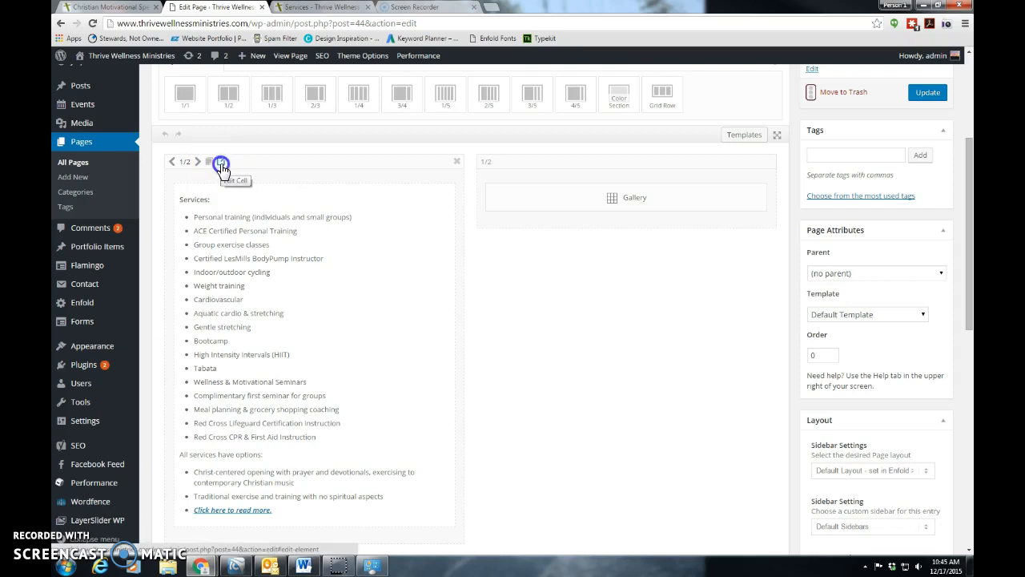
click(221, 166)
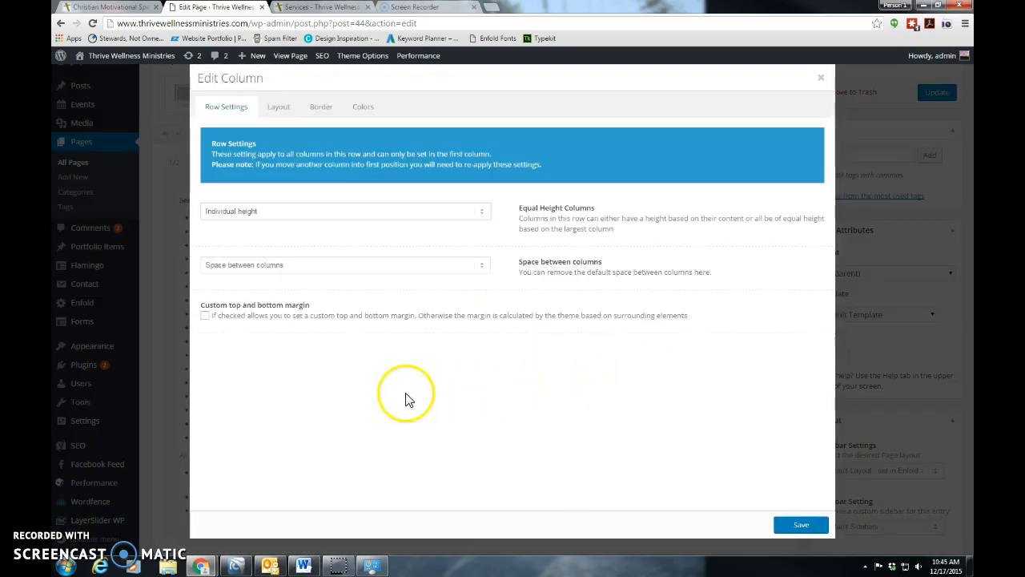
click(822, 80)
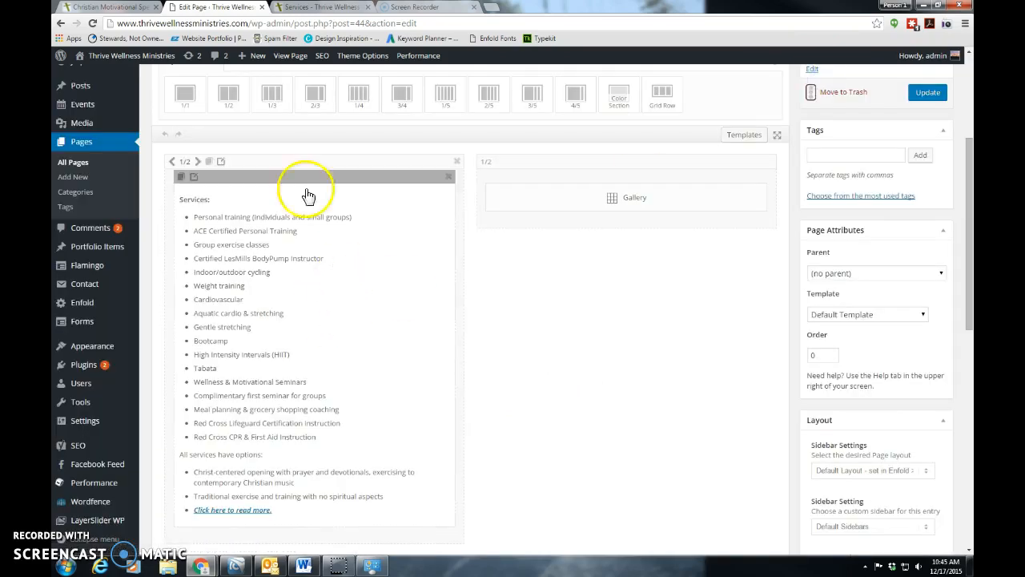
- Open the services text block and delete the "Click here to read more." bullet from its options list
click(193, 178)
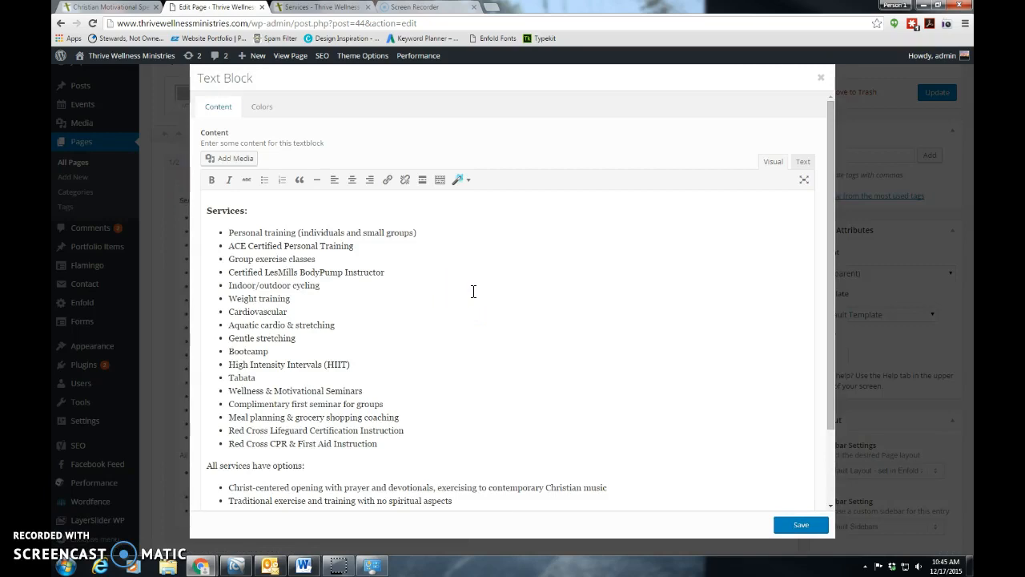
scroll(471, 336, down, 3)
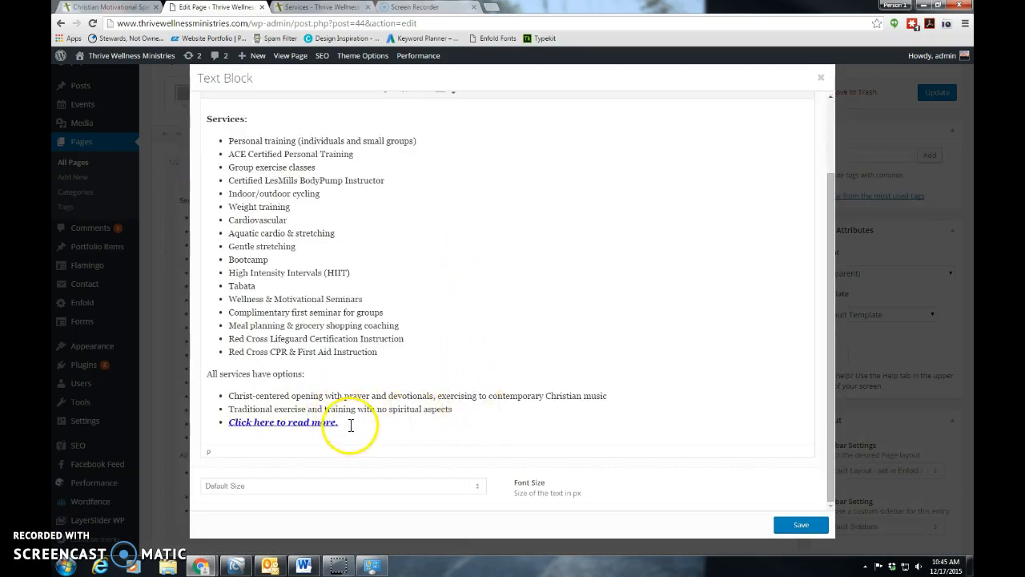
click(350, 425)
drag(350, 424, 211, 425)
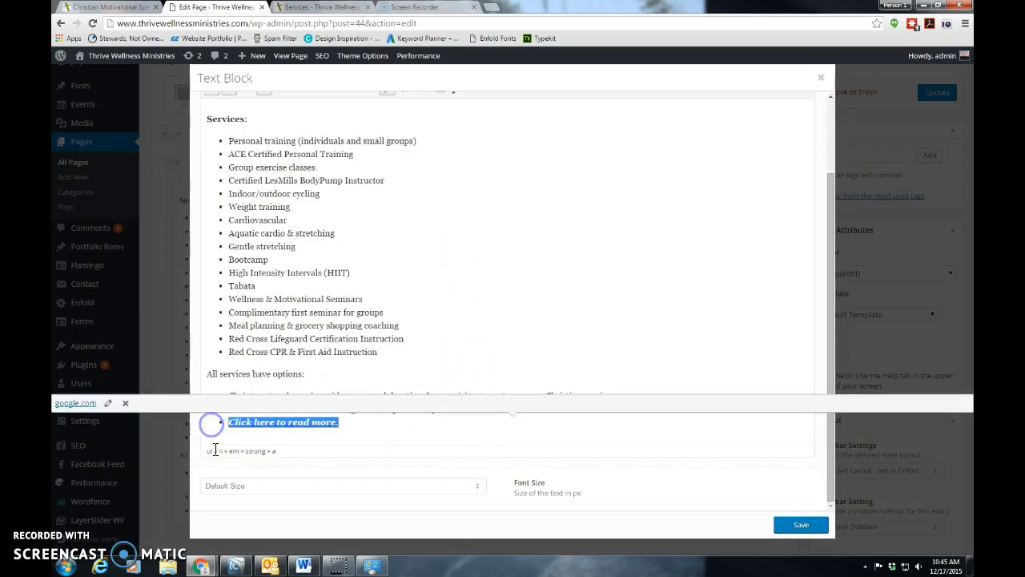
key(BackSpace)
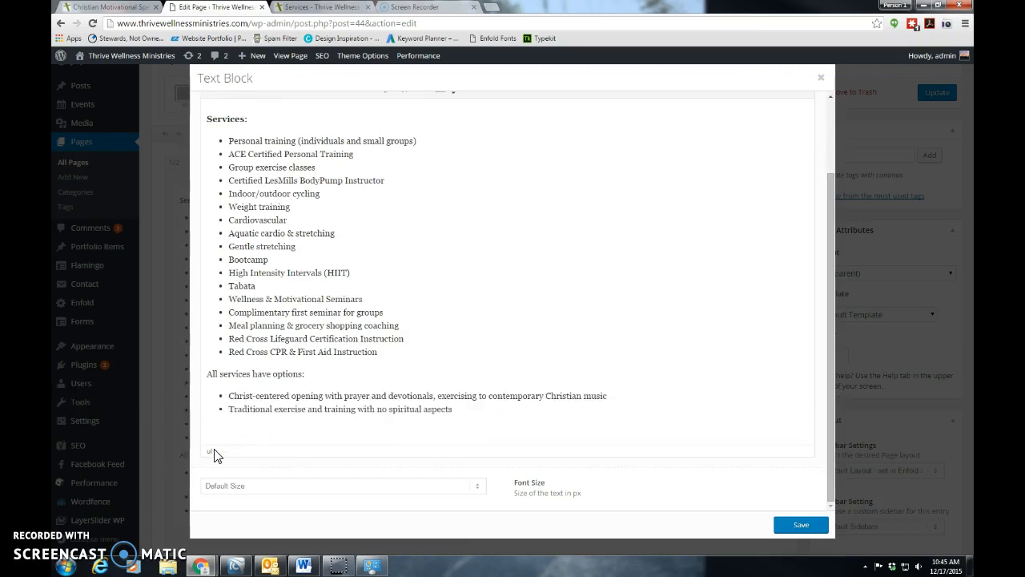
key(BackSpace)
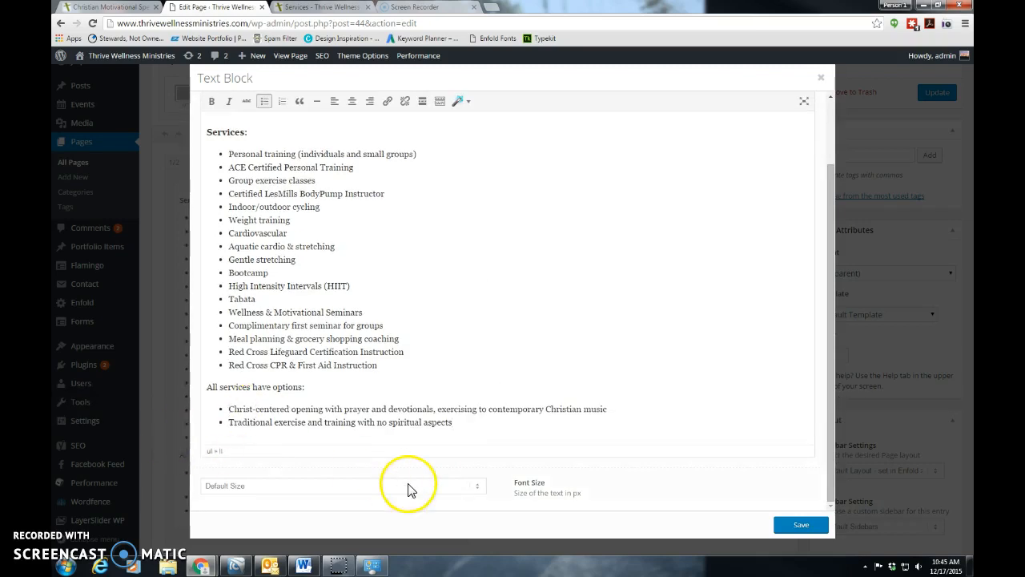
- Place the insertion point before the "Services:" heading and open the media library to add an image there
scroll(449, 392, up, 1)
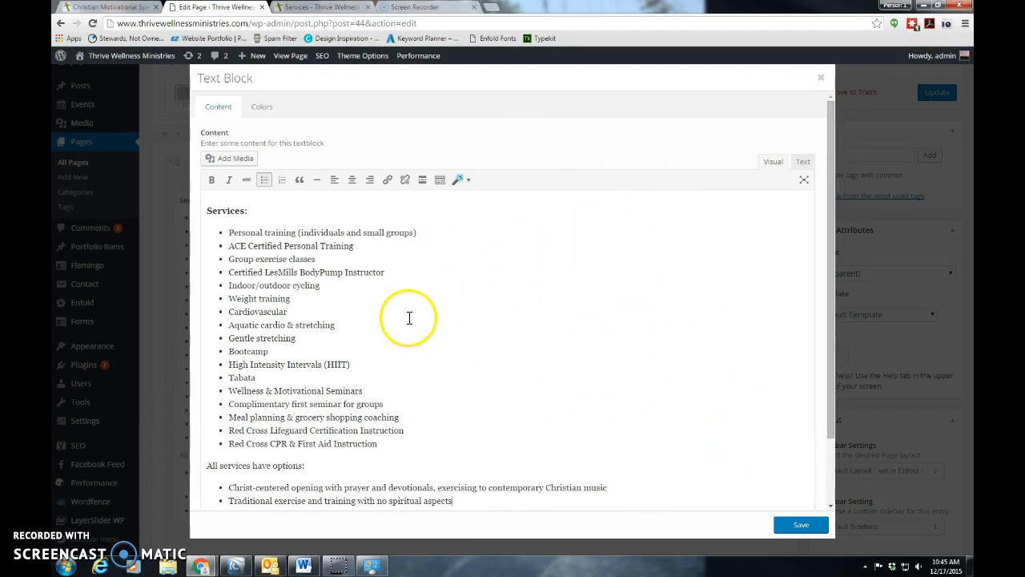
click(204, 211)
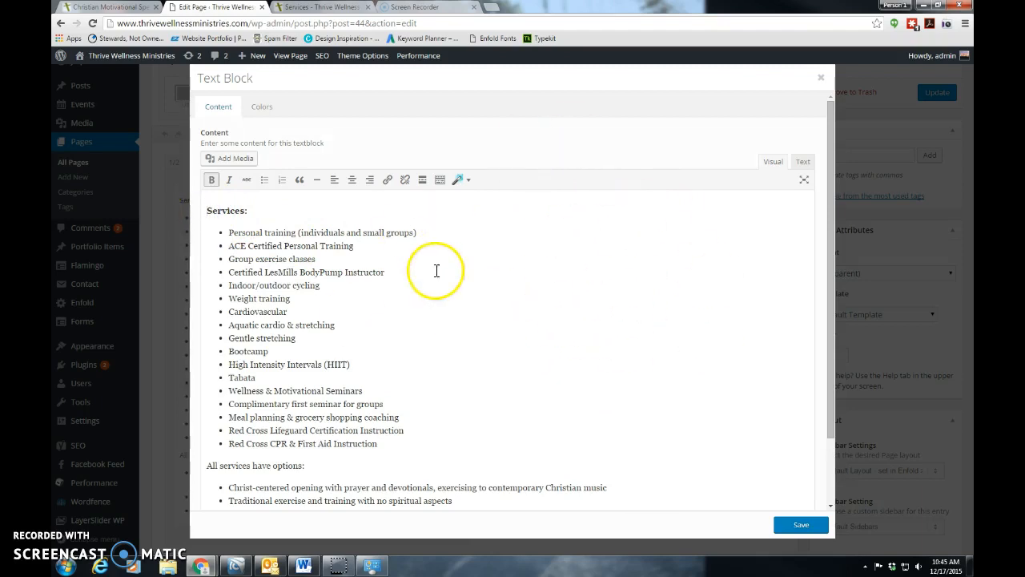
click(676, 264)
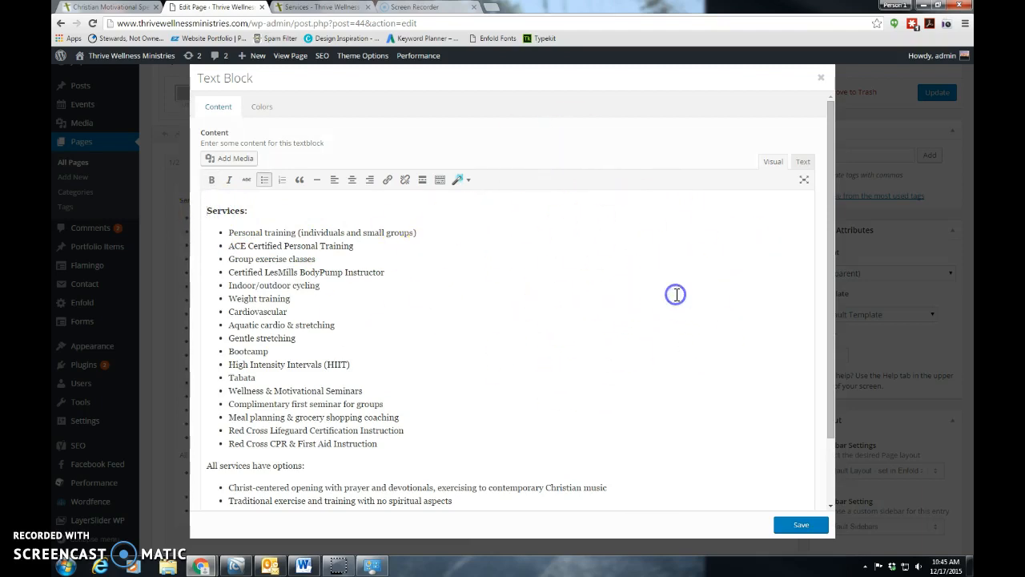
triple_click(676, 295)
click(204, 210)
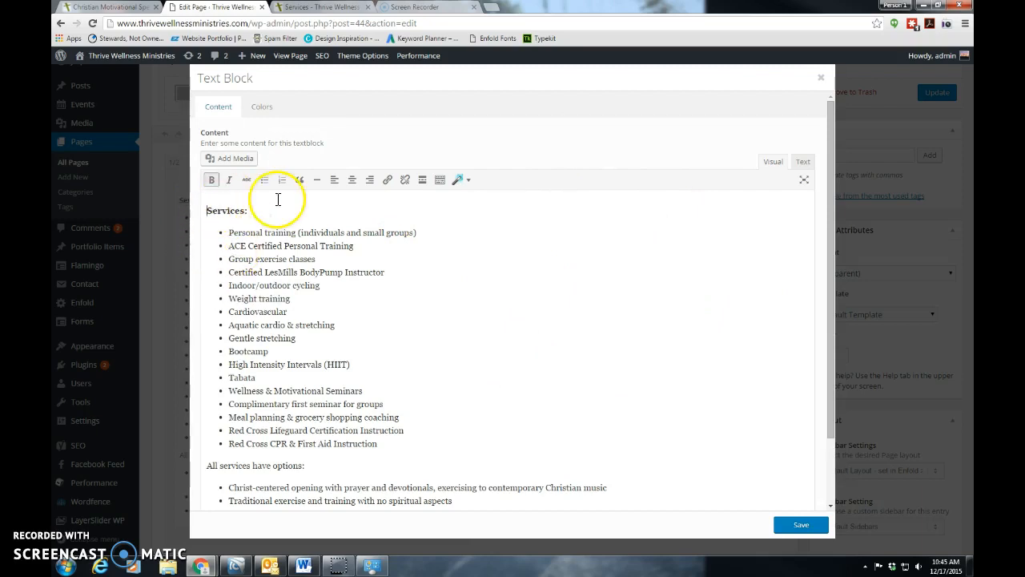
click(234, 160)
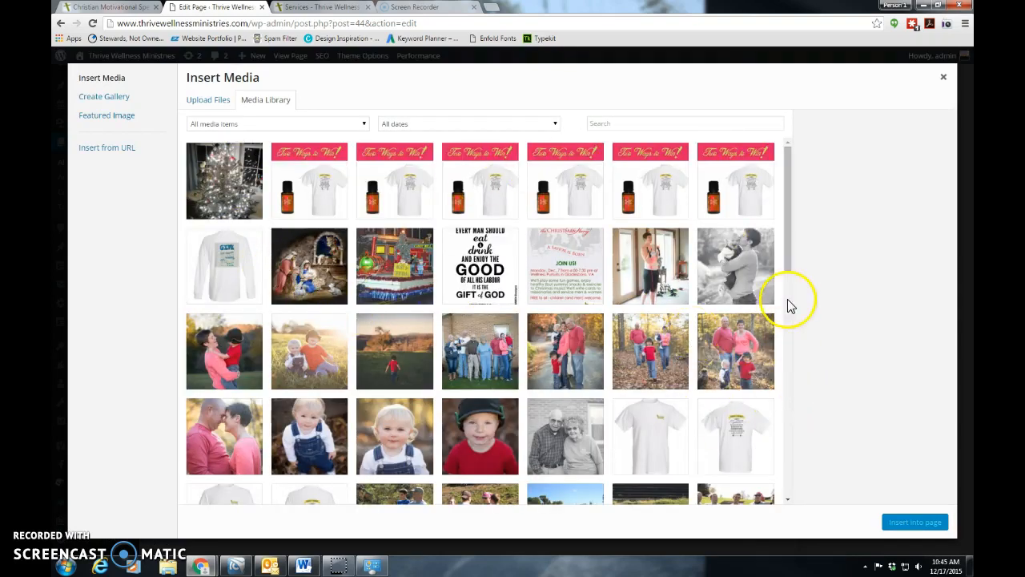
- Select the image versa-tube.jpg in the media library and give it the caption "This is a caption."
drag(790, 229, 795, 495)
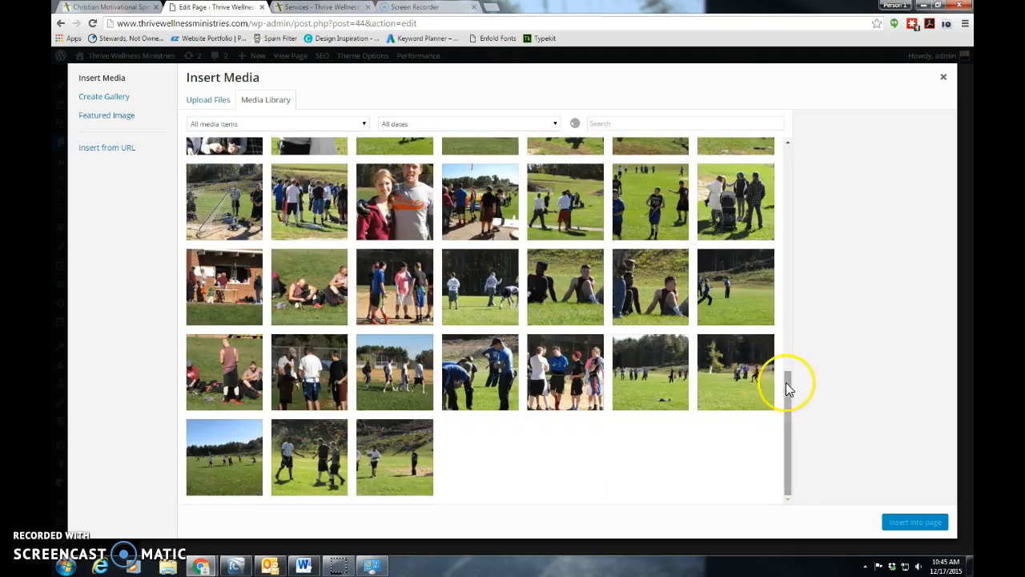
click(788, 404)
drag(790, 389, 791, 413)
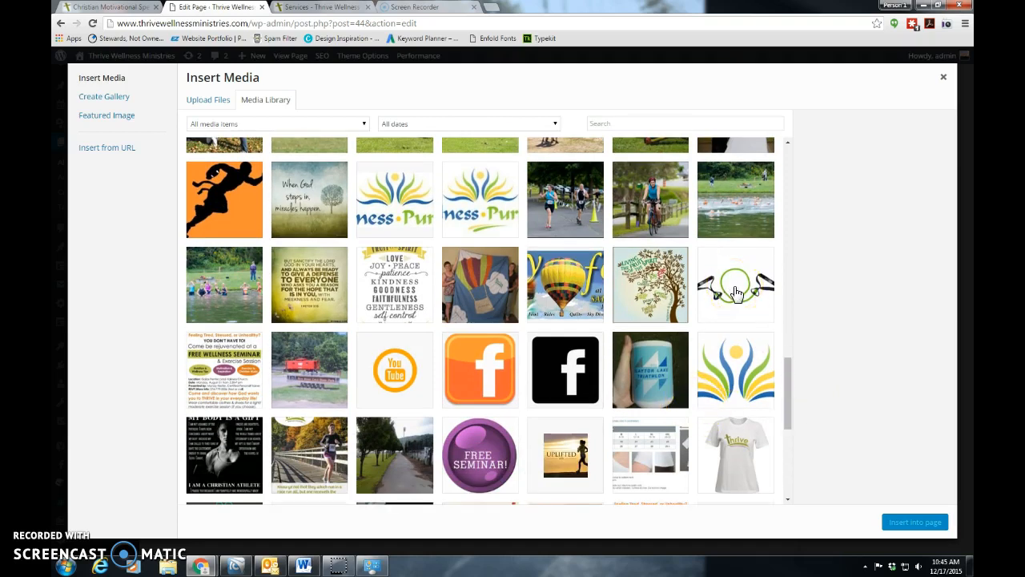
click(737, 293)
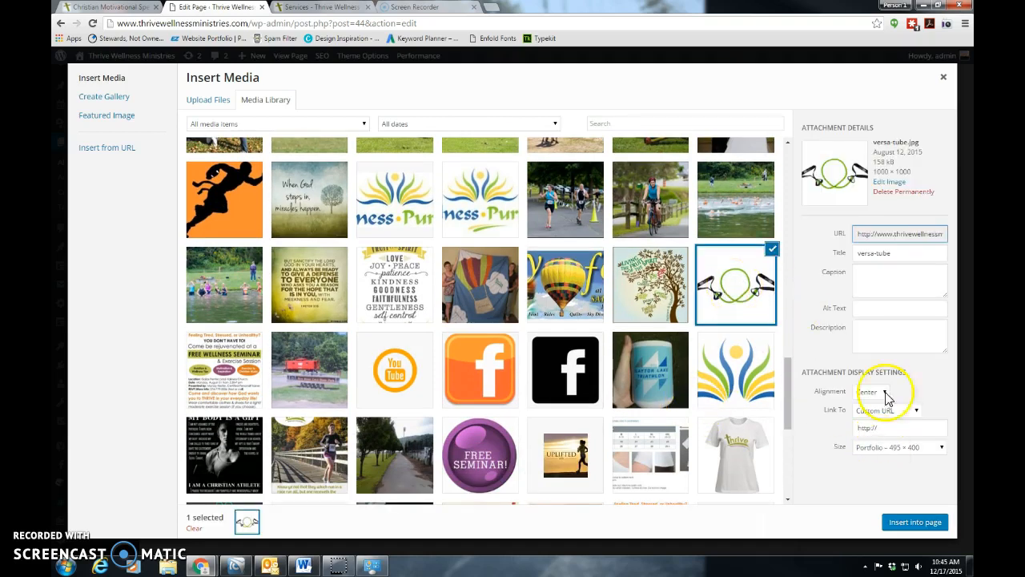
click(886, 273)
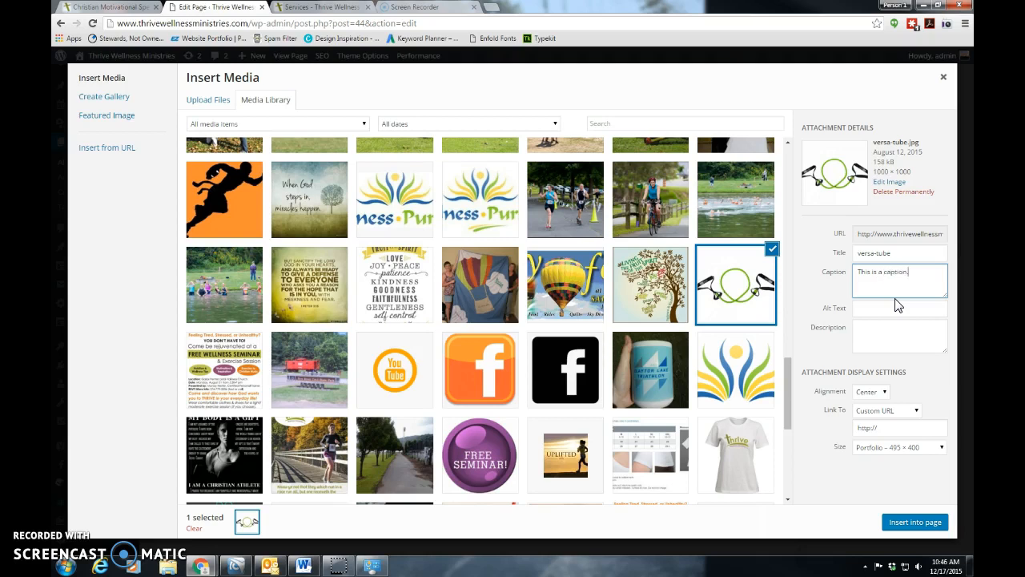
- Set the image's alignment to Right, its link to None and its size to Medium – 300 × 300
click(886, 396)
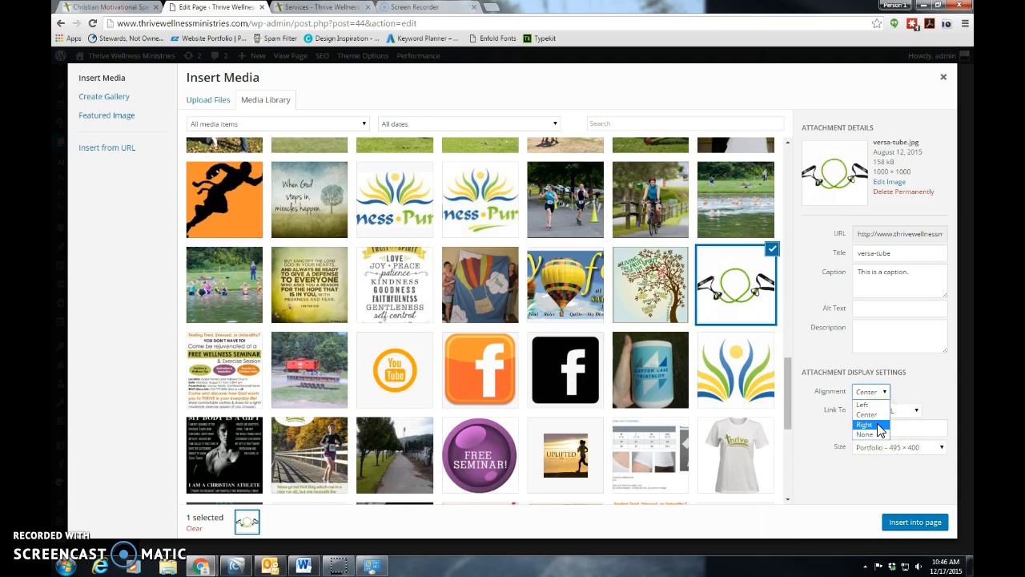
click(866, 425)
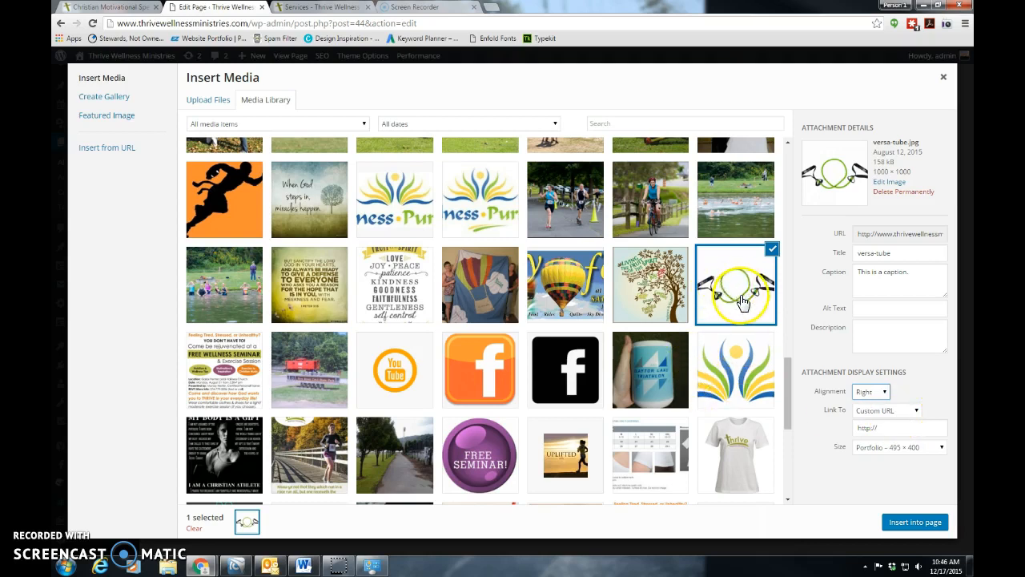
click(878, 410)
click(880, 431)
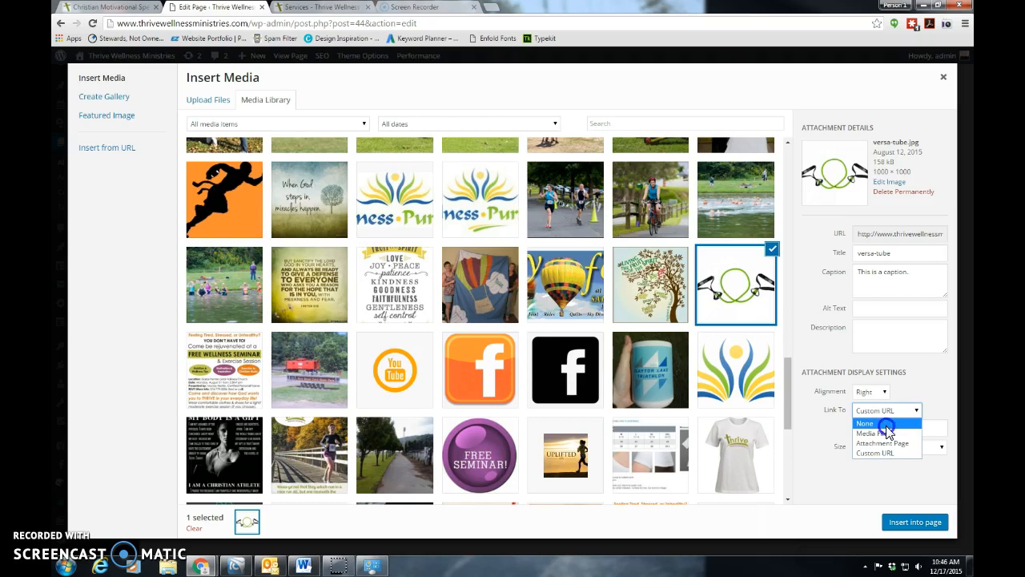
click(885, 427)
click(914, 432)
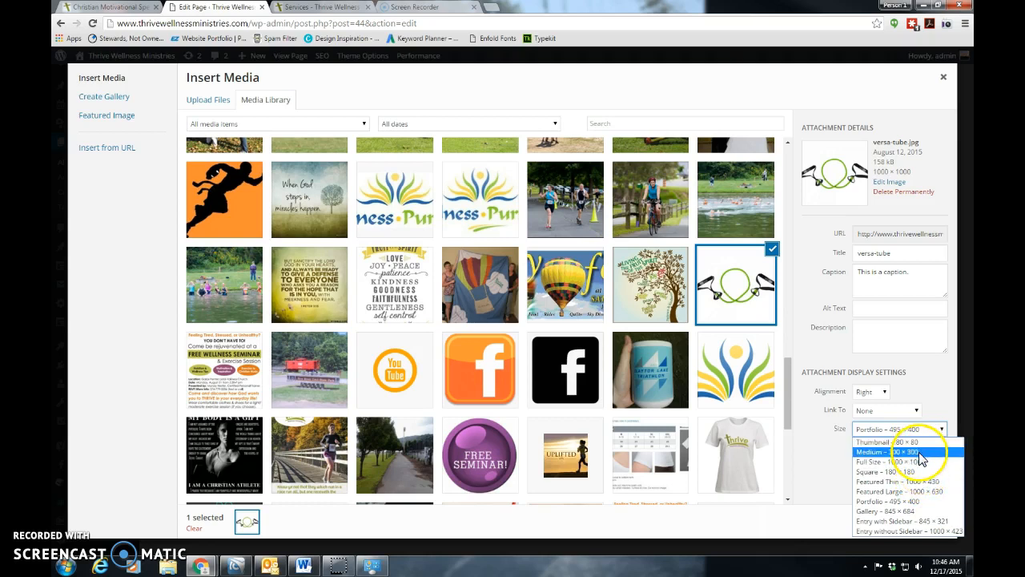
click(921, 454)
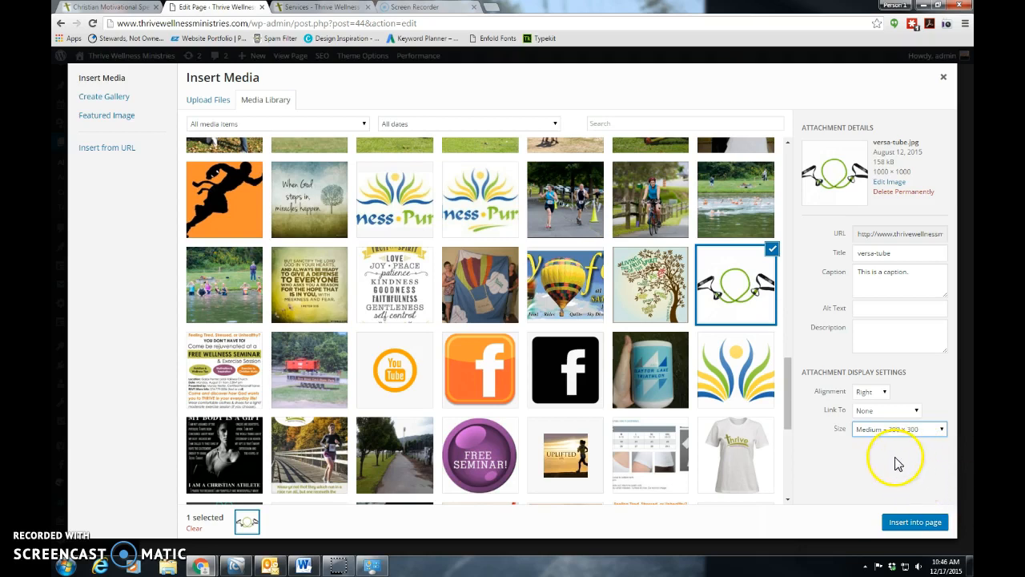
- Insert the captioned image into the services text block and save both the block and the page
click(911, 524)
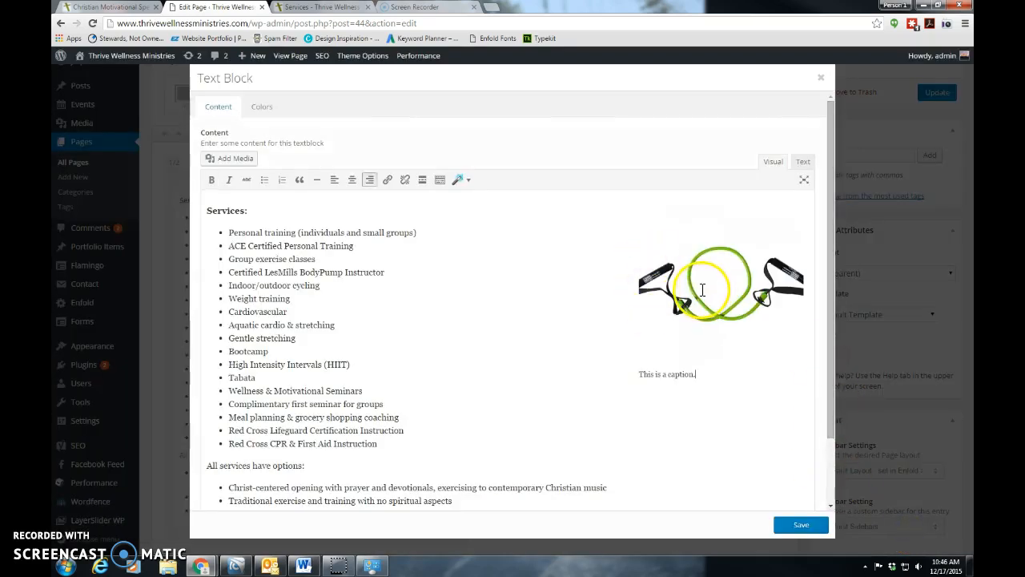
click(800, 527)
click(928, 95)
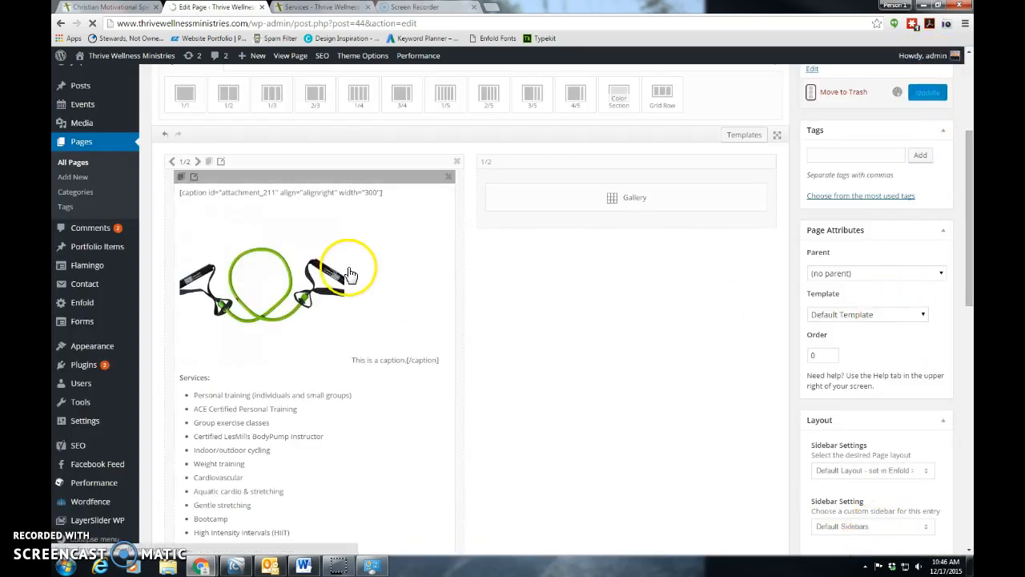
- Reload the Services page preview, check it for the inserted image and return to the page editor
click(327, 15)
scroll(517, 378, up, 2)
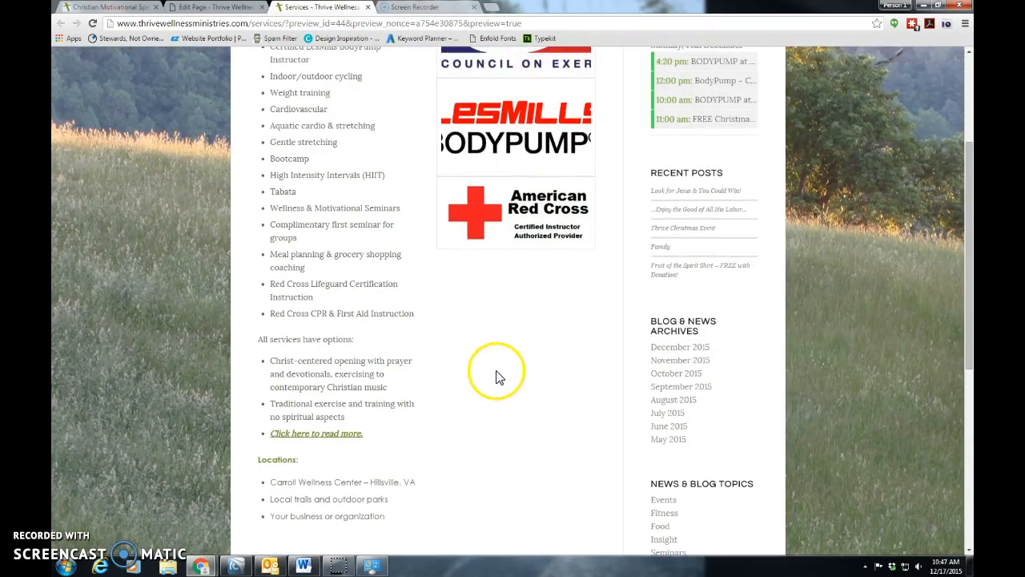
click(93, 24)
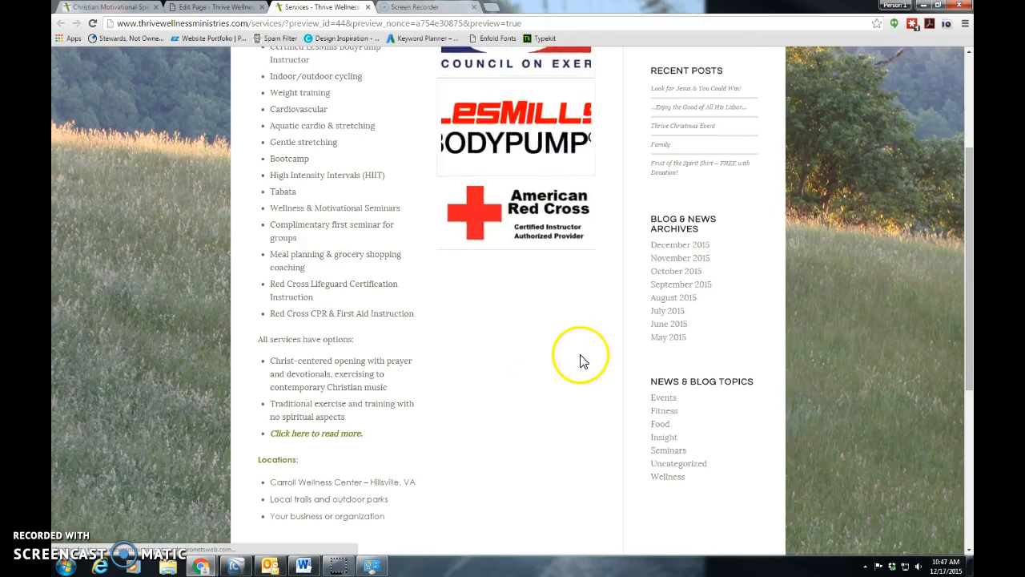
scroll(579, 363, up, 4)
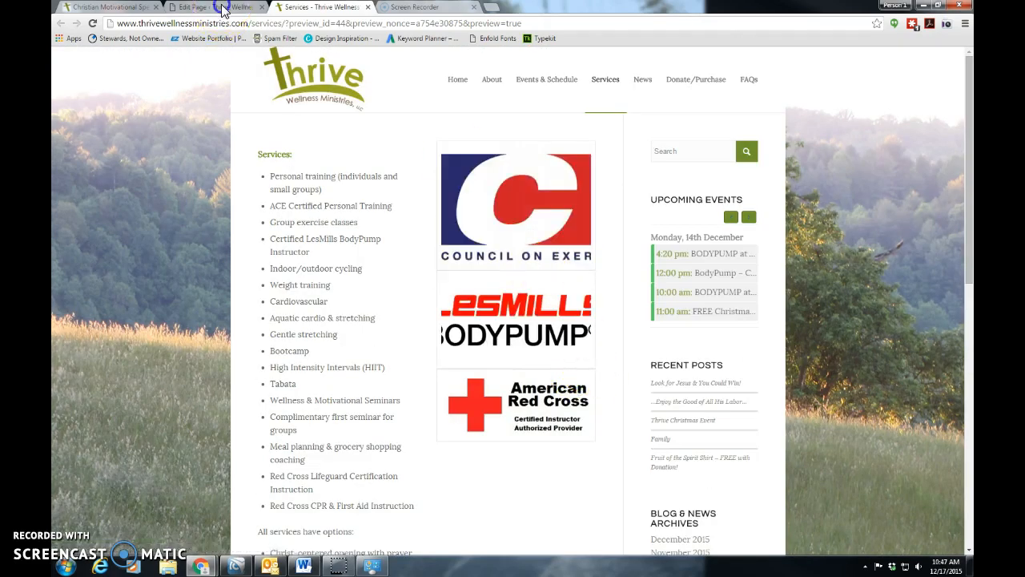
click(220, 8)
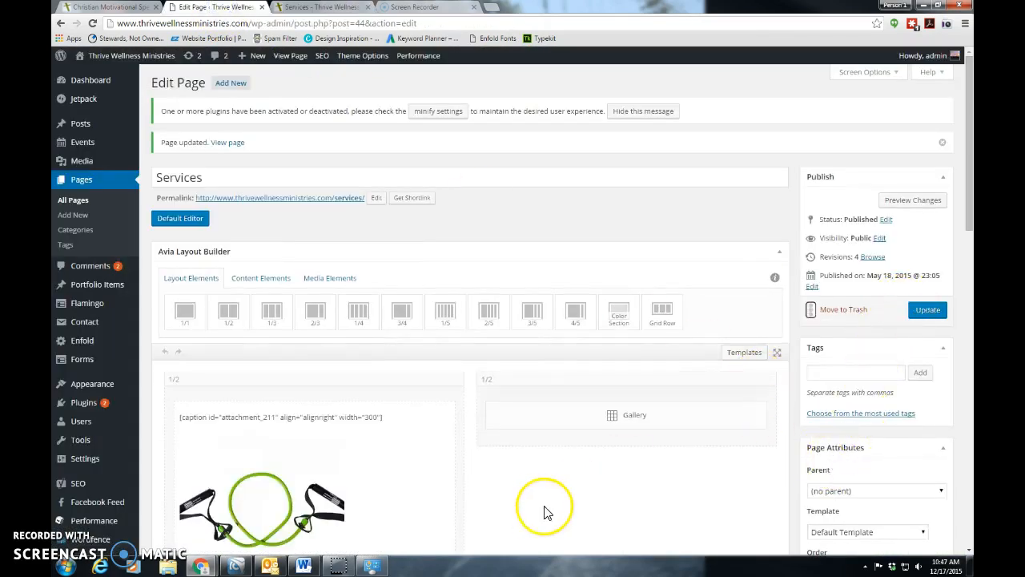
- Update the Services page and open a fresh preview to check the captioned image above the services list
scroll(572, 492, down, 2)
scroll(572, 491, down, 1)
click(934, 178)
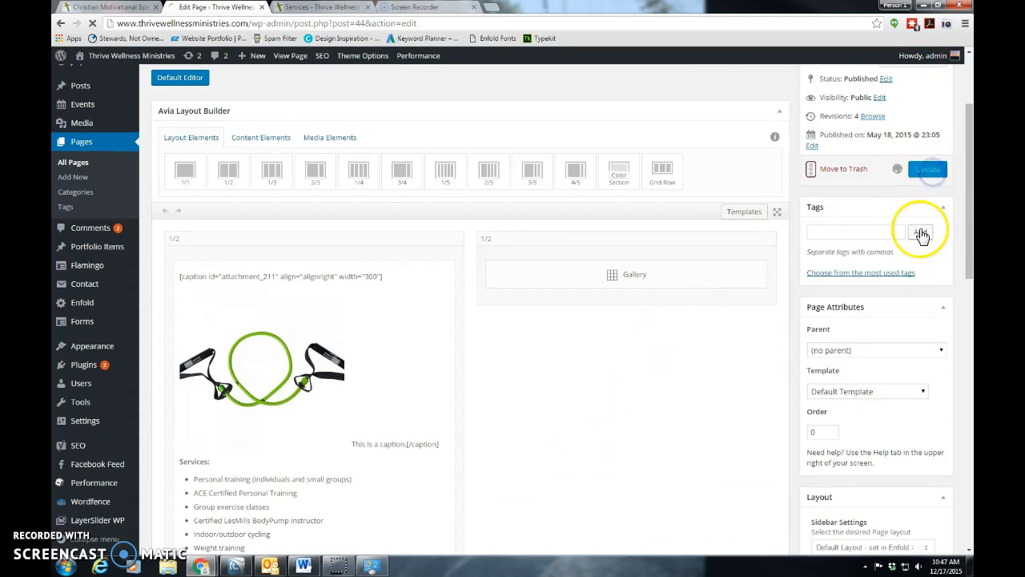
click(368, 8)
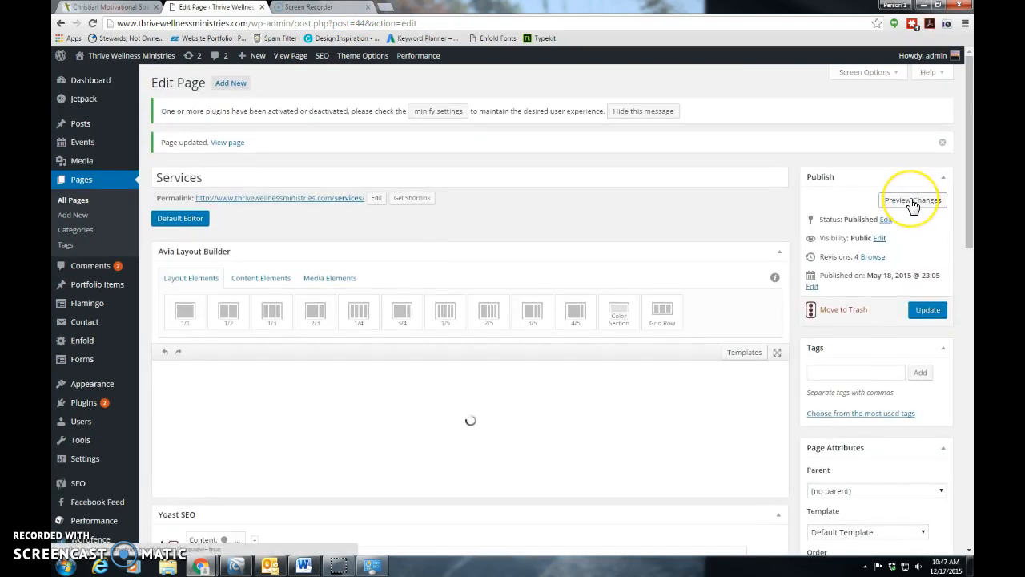
click(913, 202)
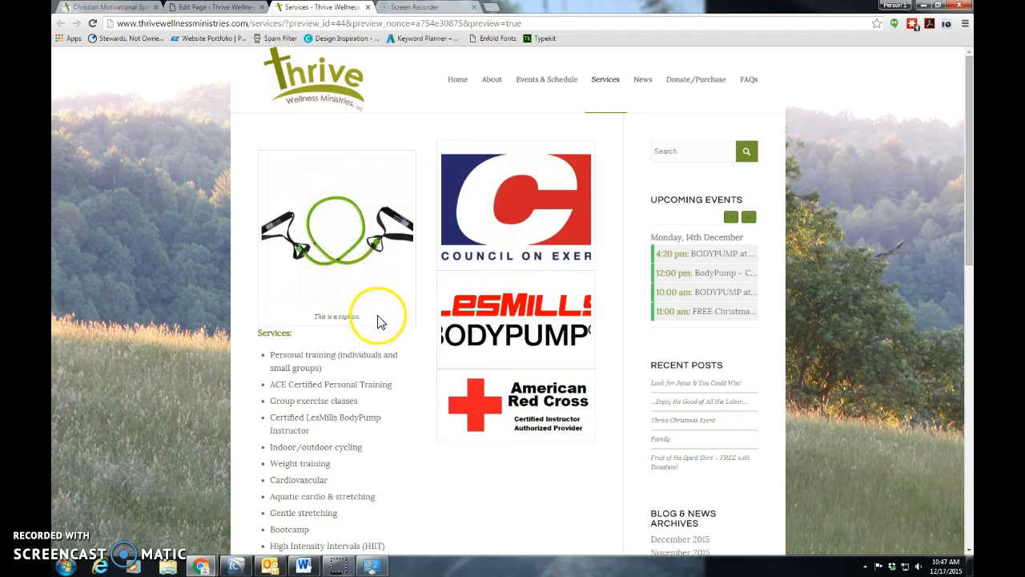
scroll(363, 382, down, 3)
scroll(361, 387, down, 1)
scroll(367, 398, up, 4)
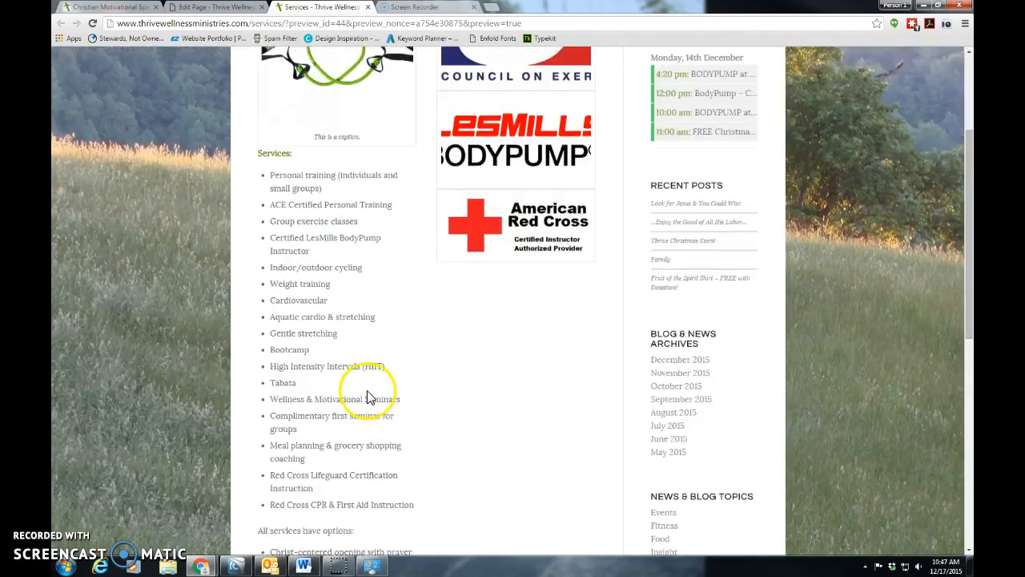
- Reopen the services text block in the page editor and delete the resistance band image from it
click(229, 10)
scroll(385, 436, down, 2)
click(196, 306)
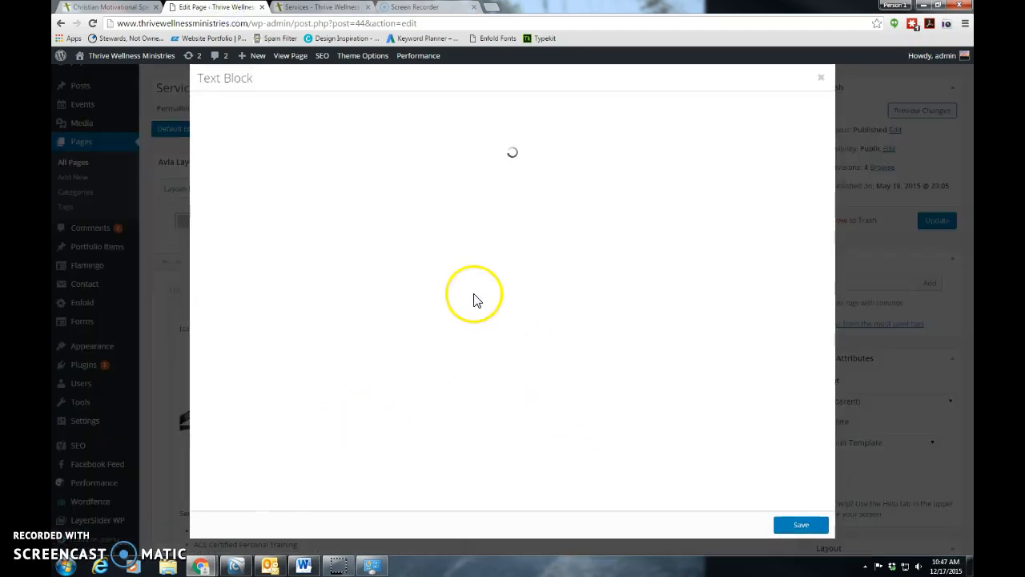
click(310, 367)
double_click(650, 277)
click(582, 289)
click(725, 366)
click(561, 331)
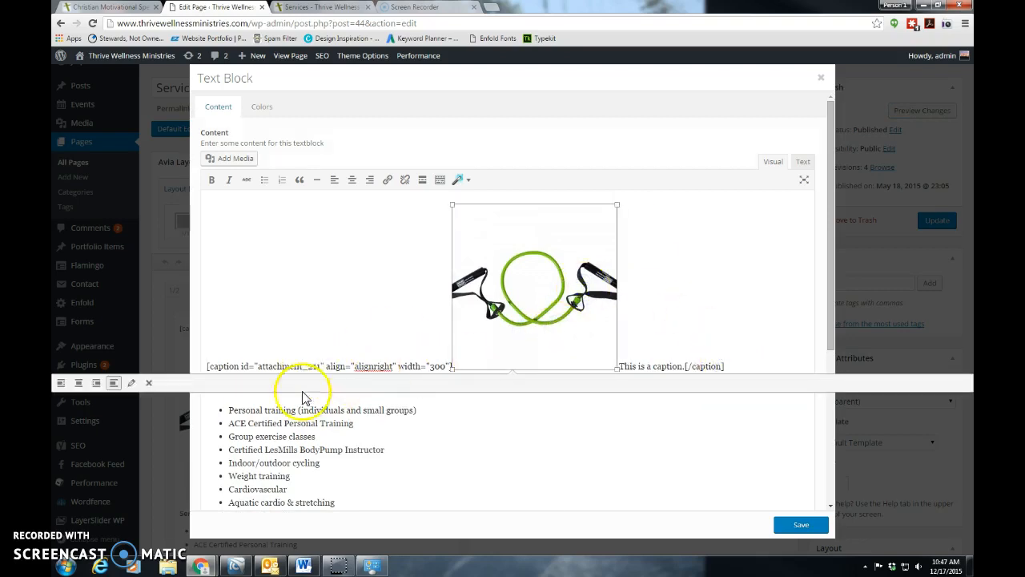
click(148, 384)
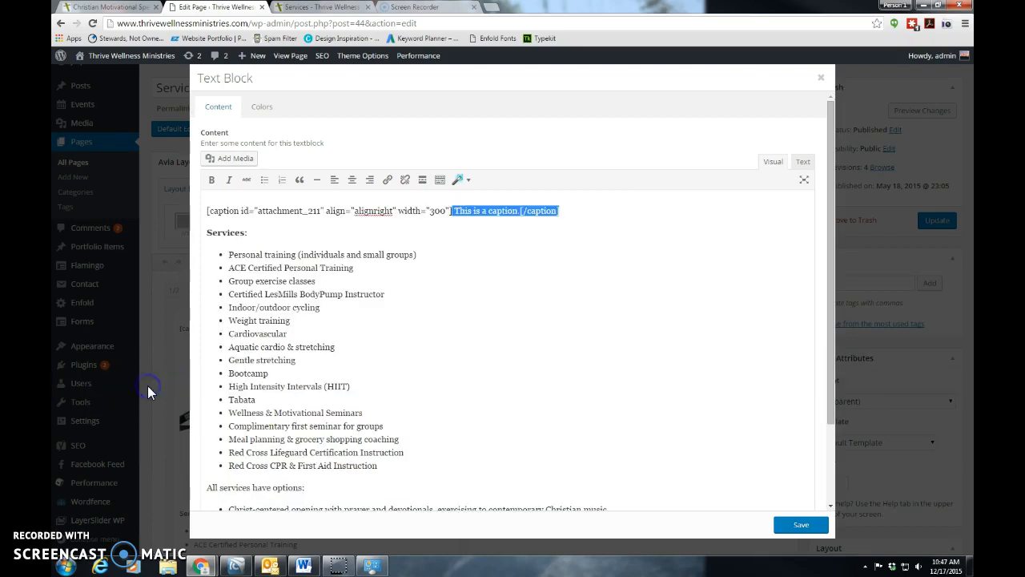
- Delete the leftover caption shortcode and empty line above the Services heading, and save the text block and the page
click(499, 217)
drag(559, 211, 212, 210)
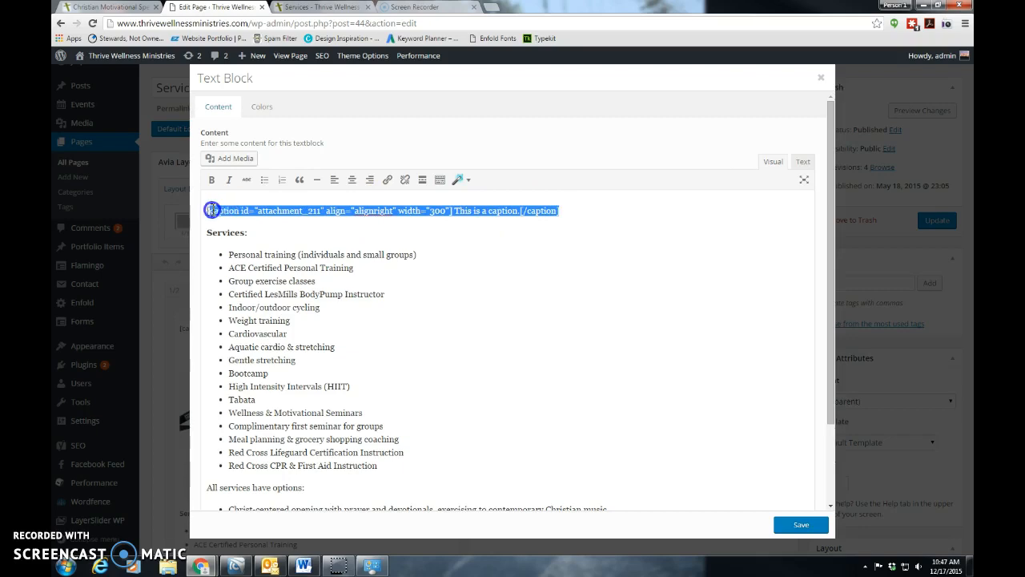
key(BackSpace)
key(BackSpace)
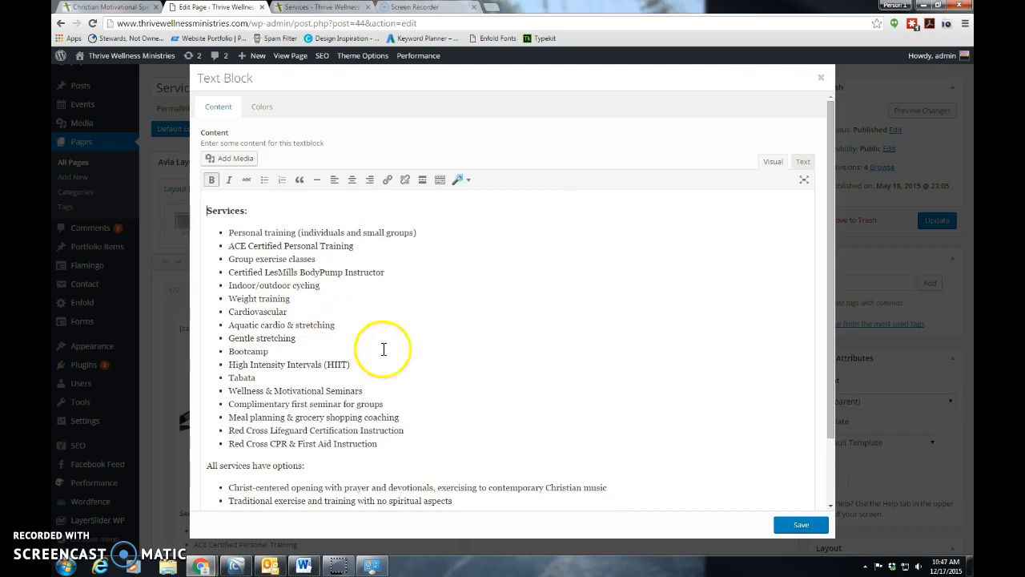
click(802, 526)
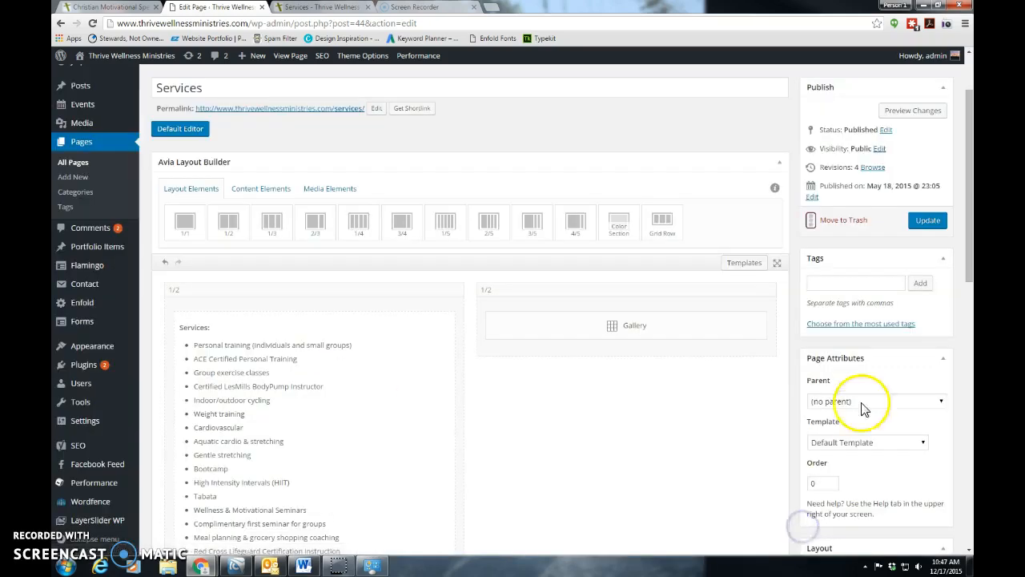
click(927, 224)
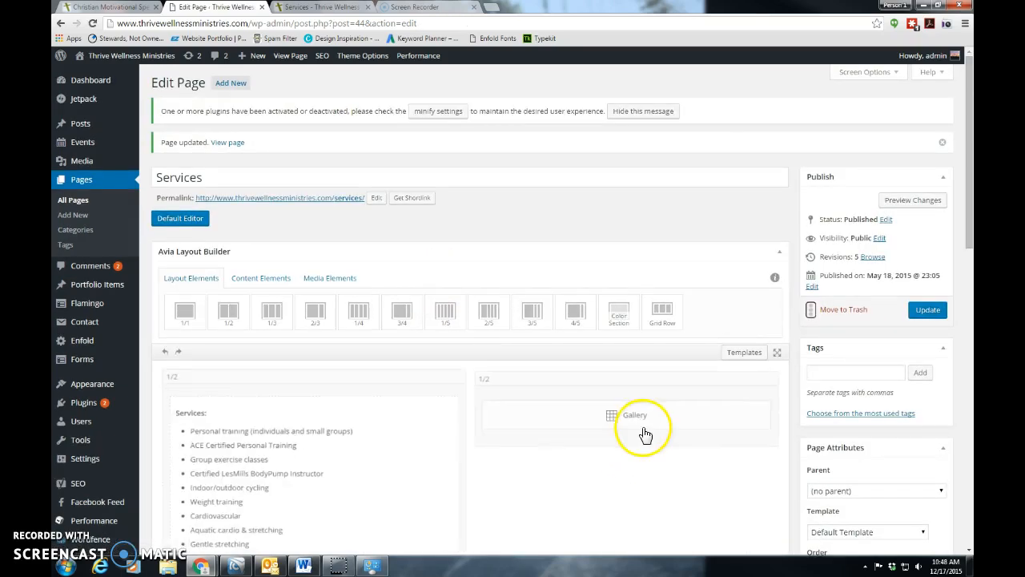
- Open the Gallery element's images for editing and move the LesMills BodyPump logo ahead of the ACE logo
scroll(638, 399, down, 2)
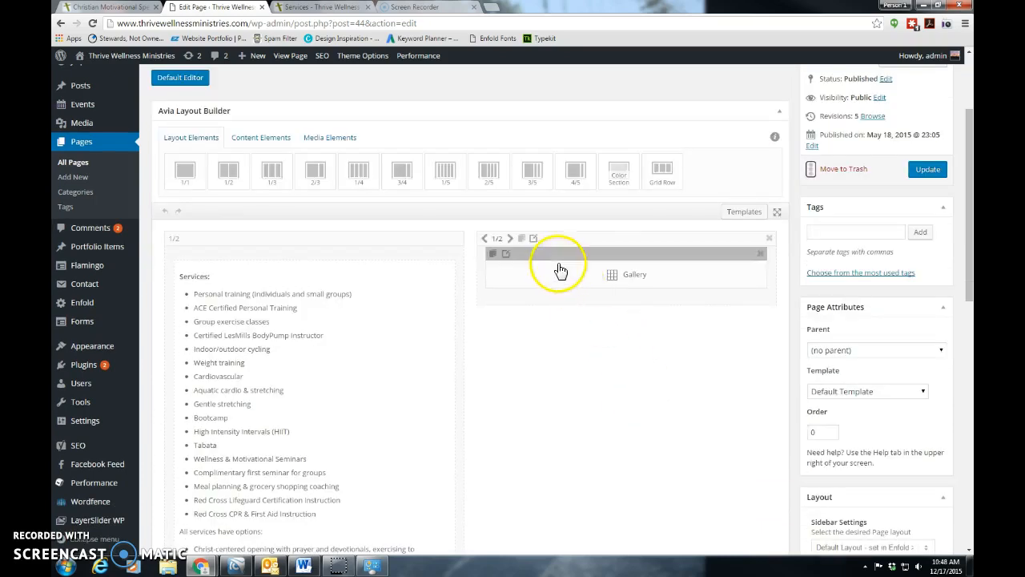
click(507, 258)
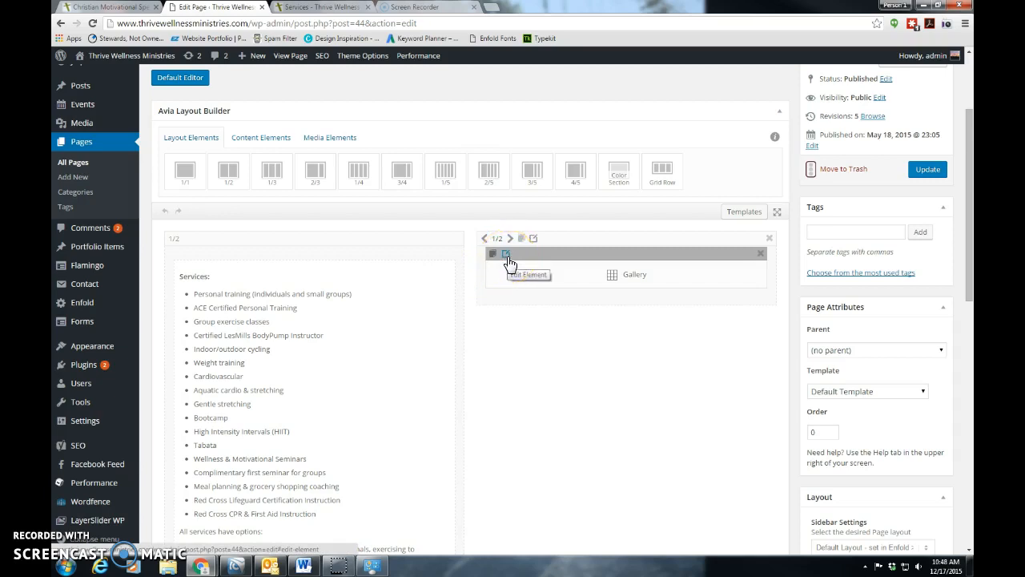
click(506, 257)
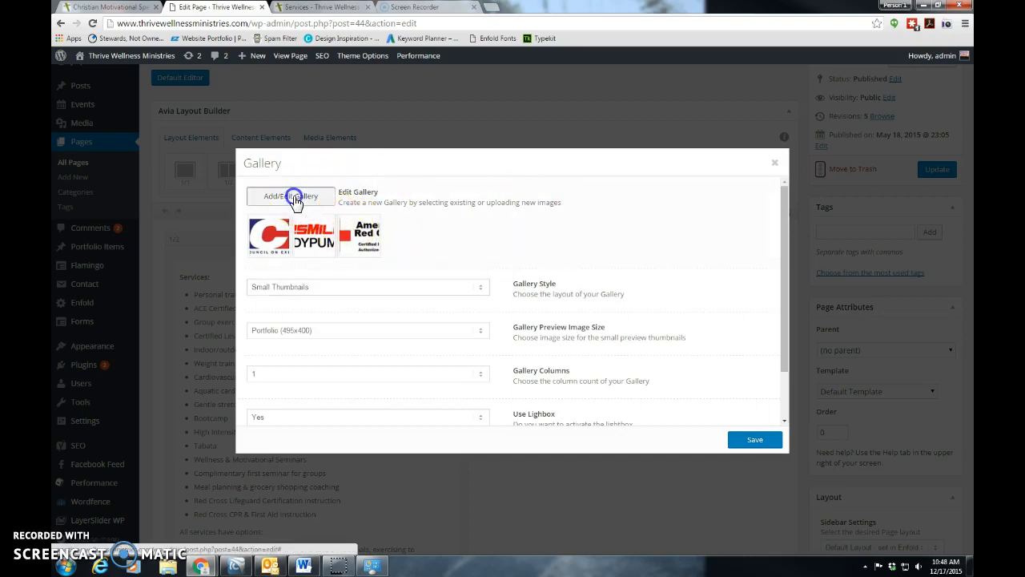
click(293, 198)
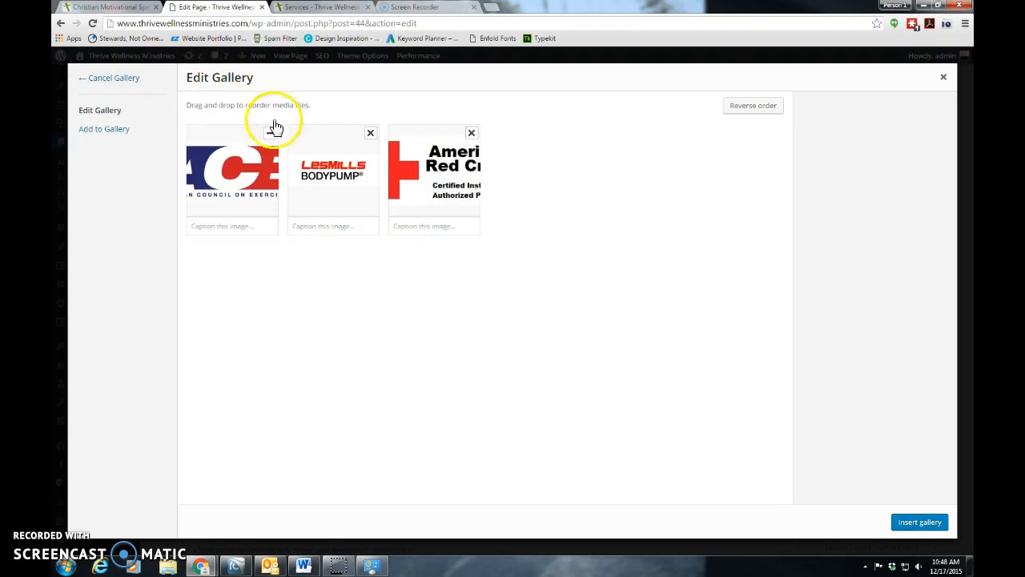
drag(227, 186, 453, 241)
drag(326, 167, 495, 161)
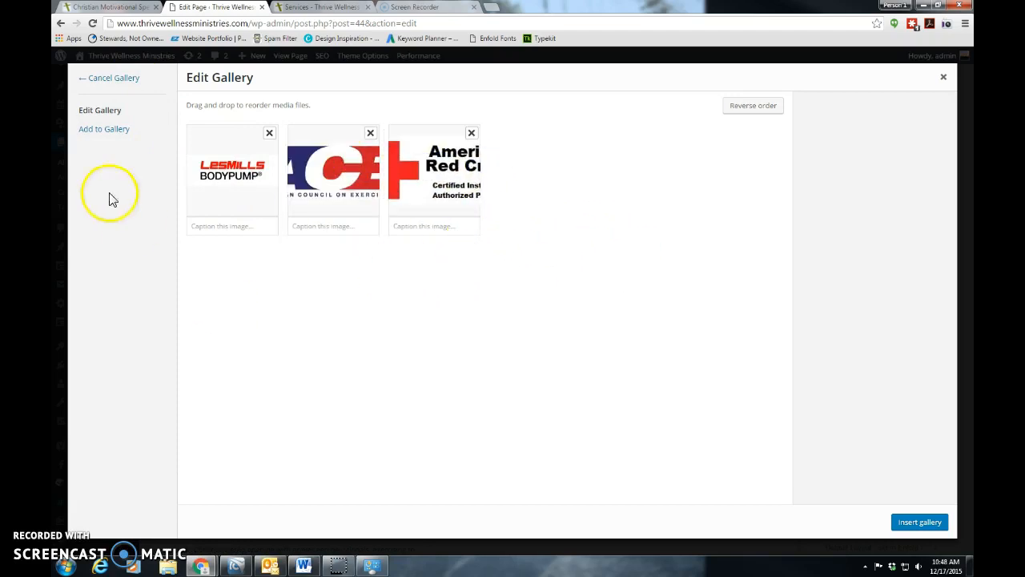
click(218, 225)
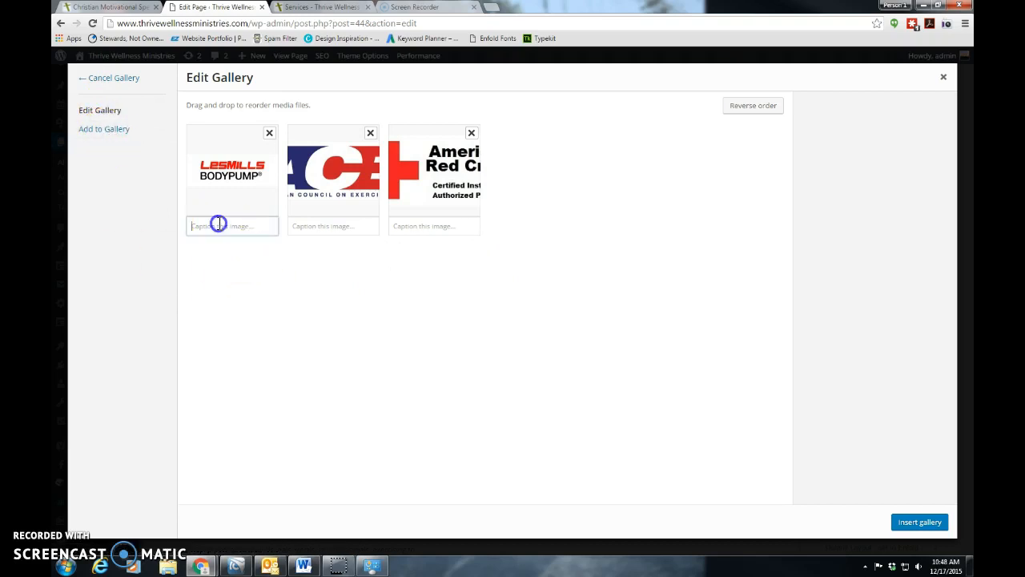
- Add the Christmas tree image 1215150639.jpg from the media library to the gallery and remove it again
click(103, 130)
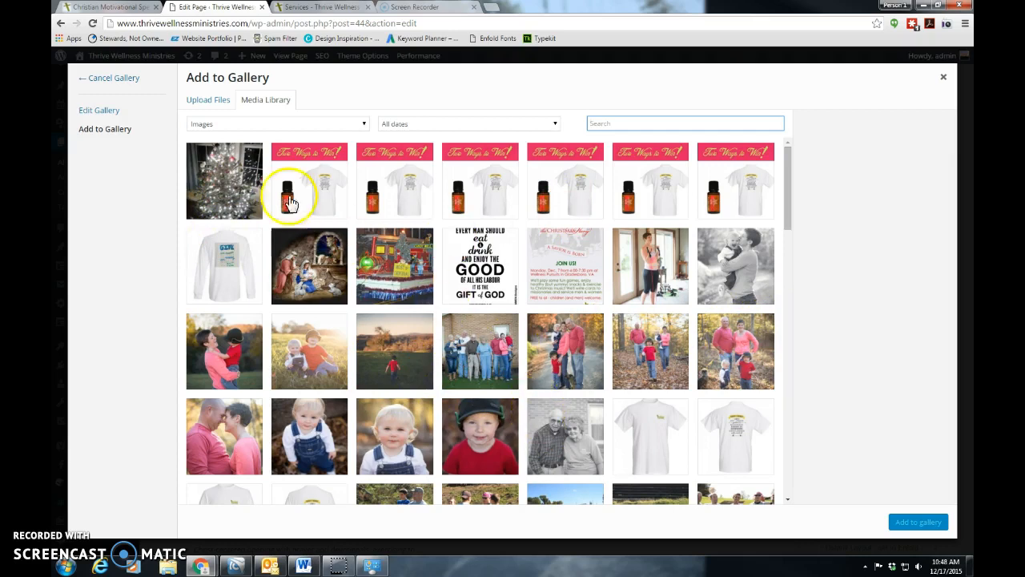
click(233, 178)
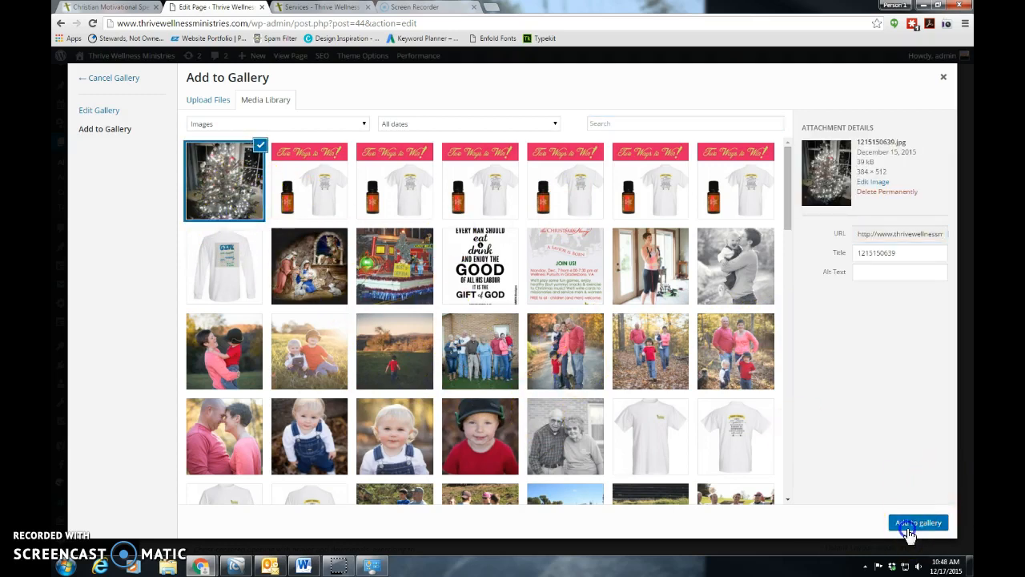
click(910, 522)
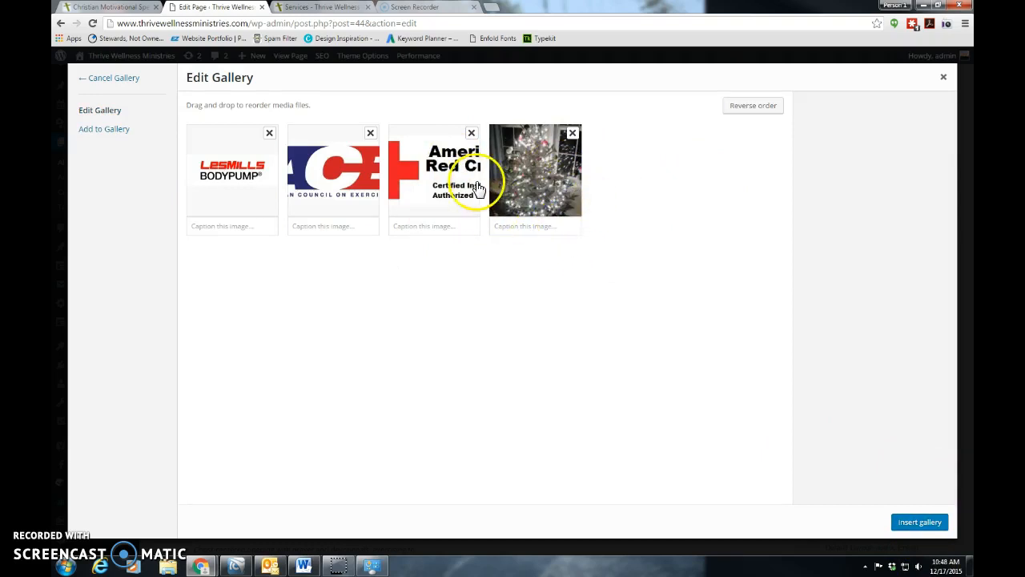
click(573, 135)
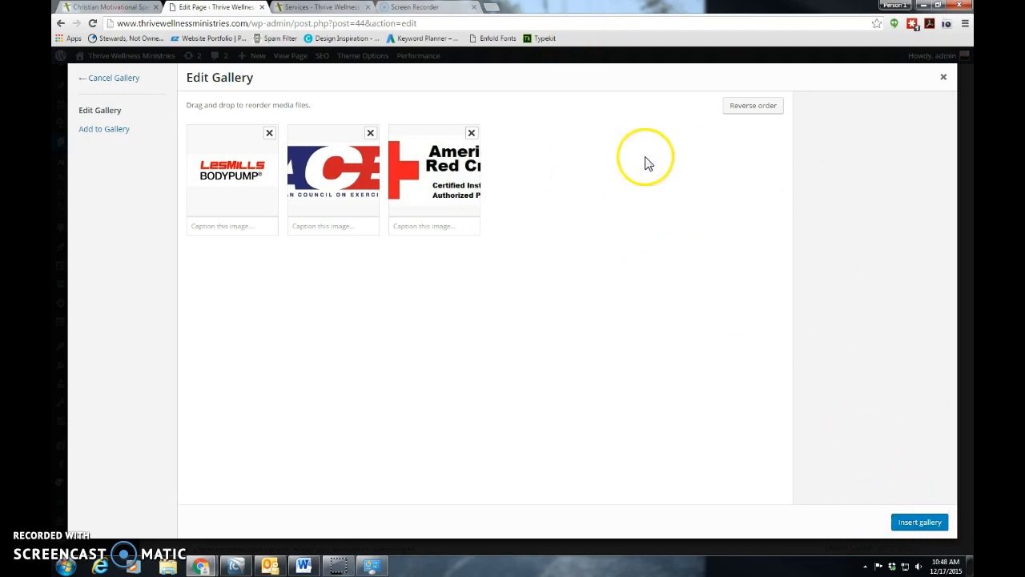
- Insert the reordered gallery, keep its Small Thumbnails style, and save the gallery element and the page
click(925, 525)
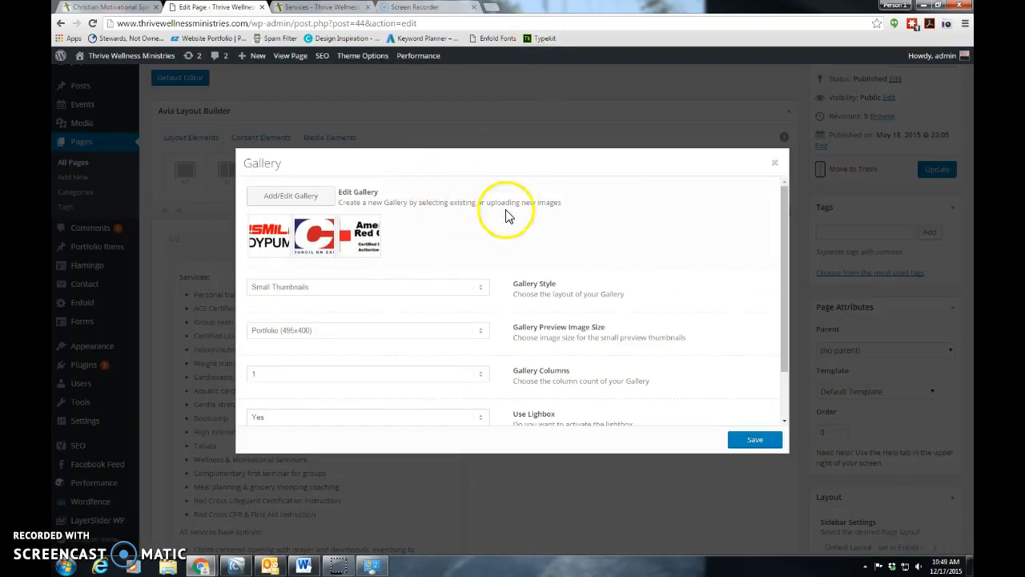
scroll(613, 313, down, 1)
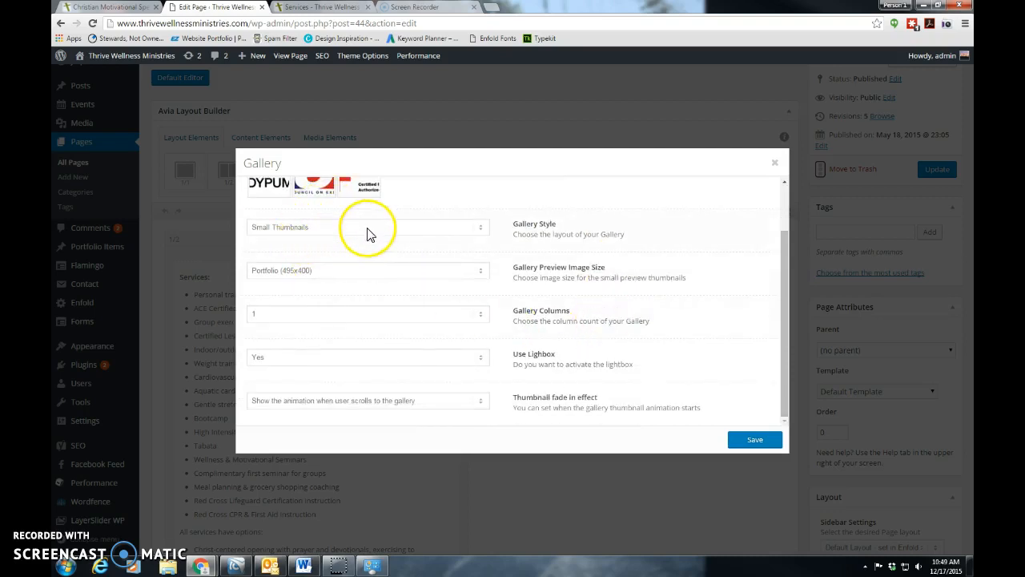
click(481, 230)
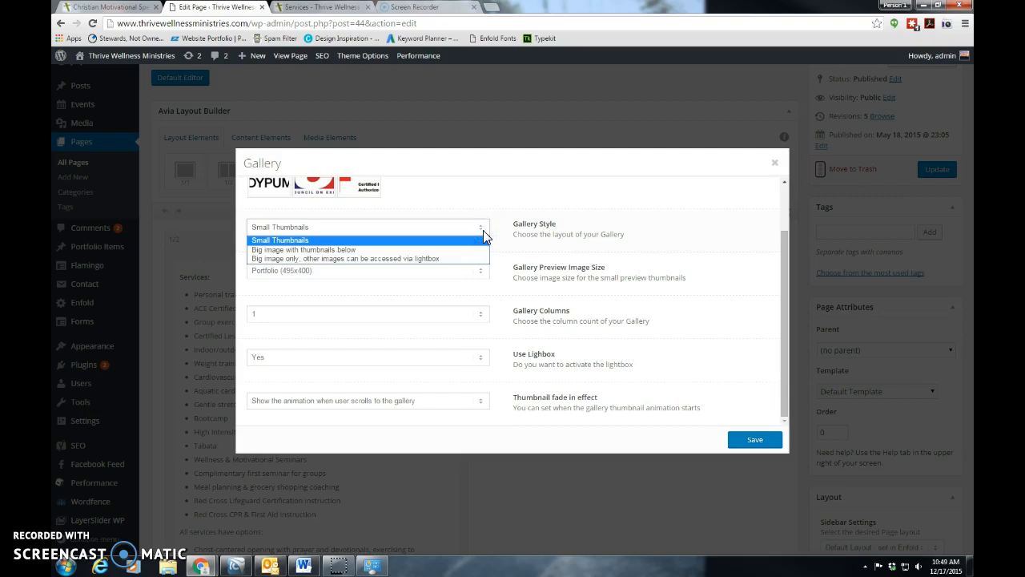
click(483, 230)
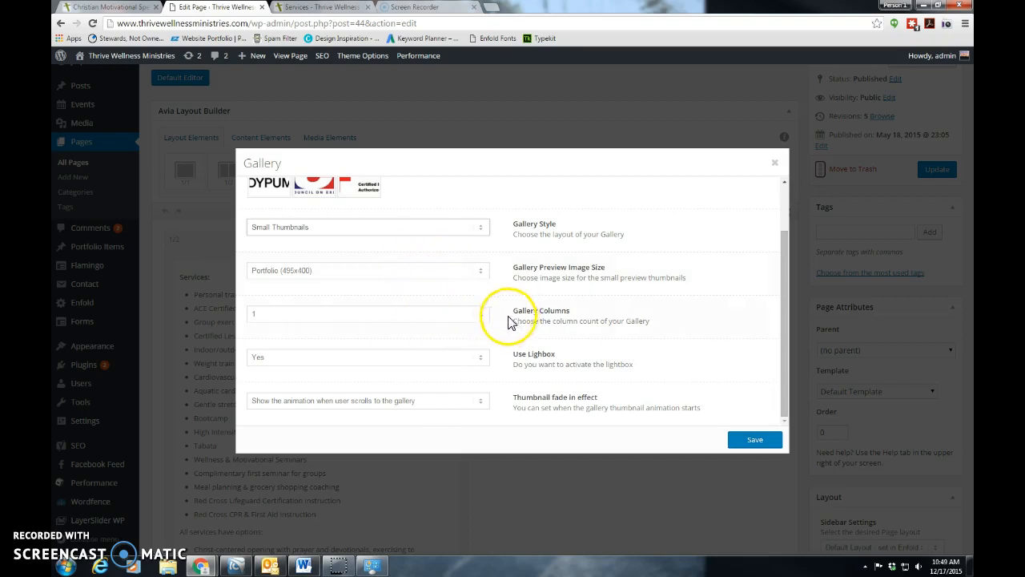
scroll(446, 348, up, 1)
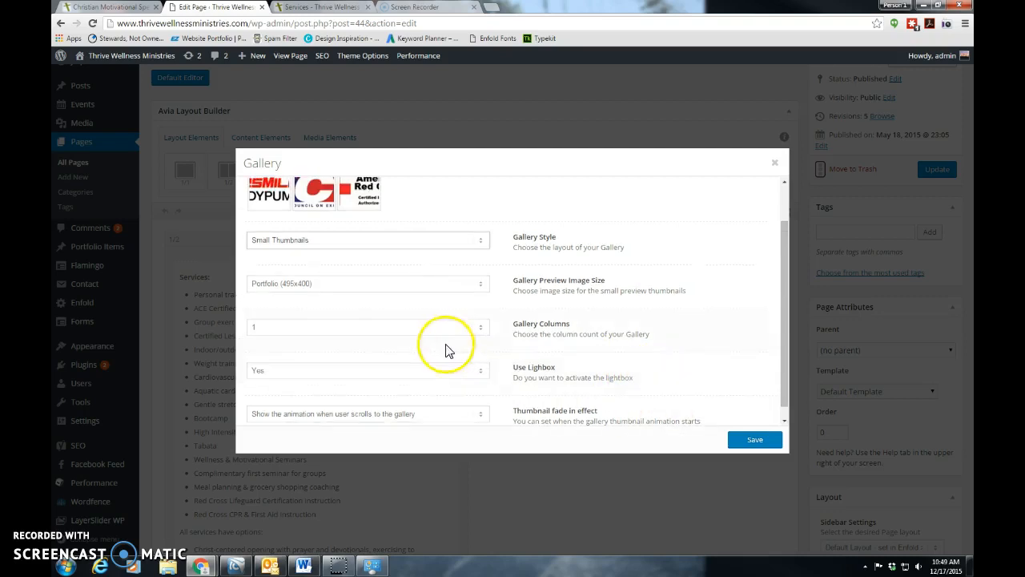
click(756, 439)
click(928, 172)
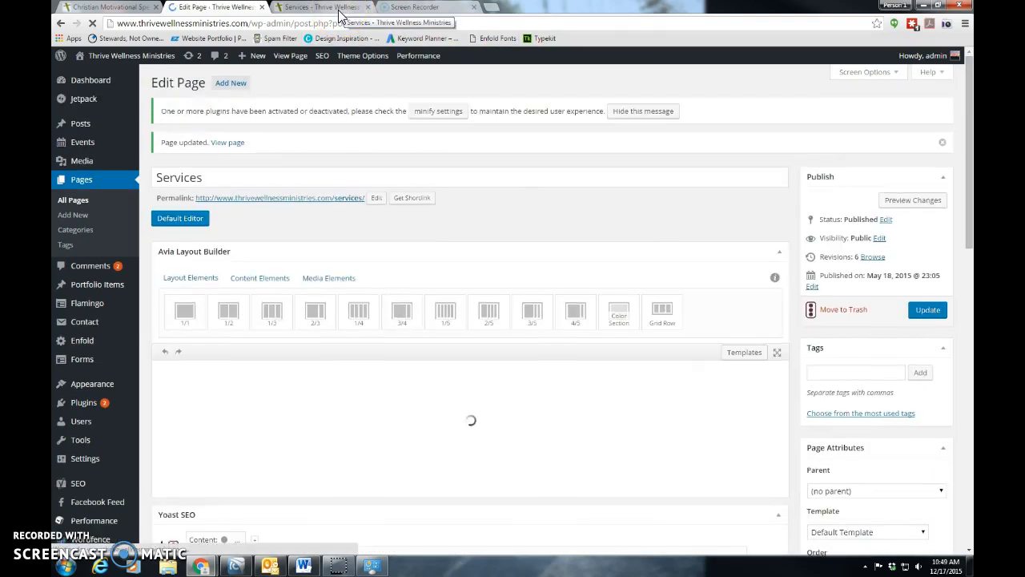
- Open a fresh preview of the Services page, check the gallery order and the services text, and close the preview
click(340, 8)
click(92, 23)
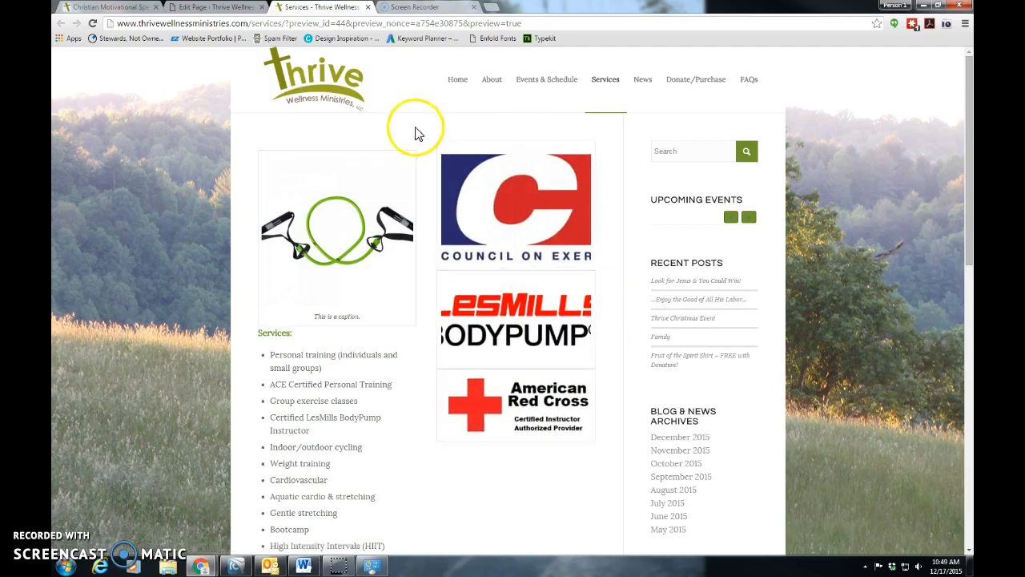
click(369, 7)
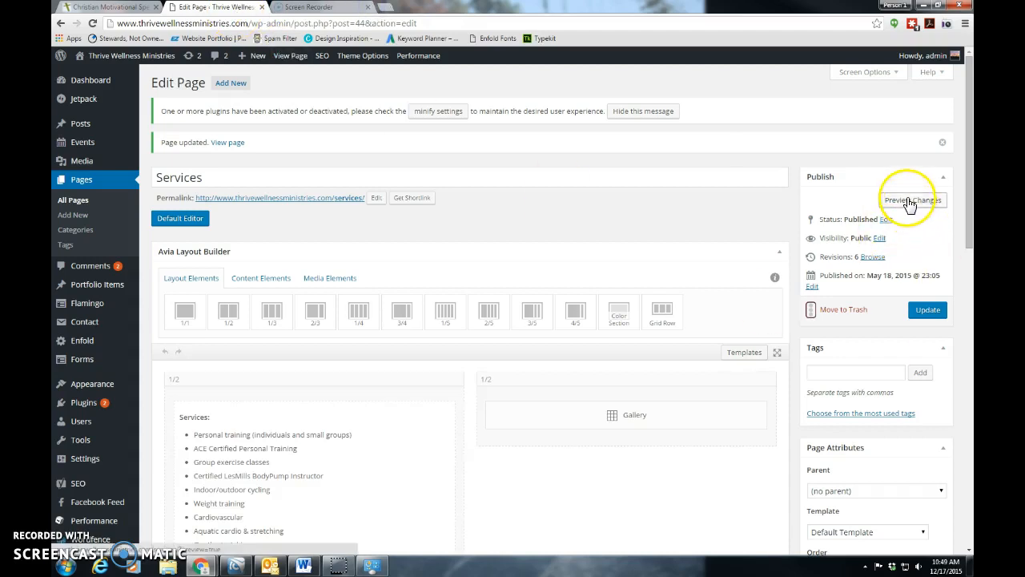
click(909, 200)
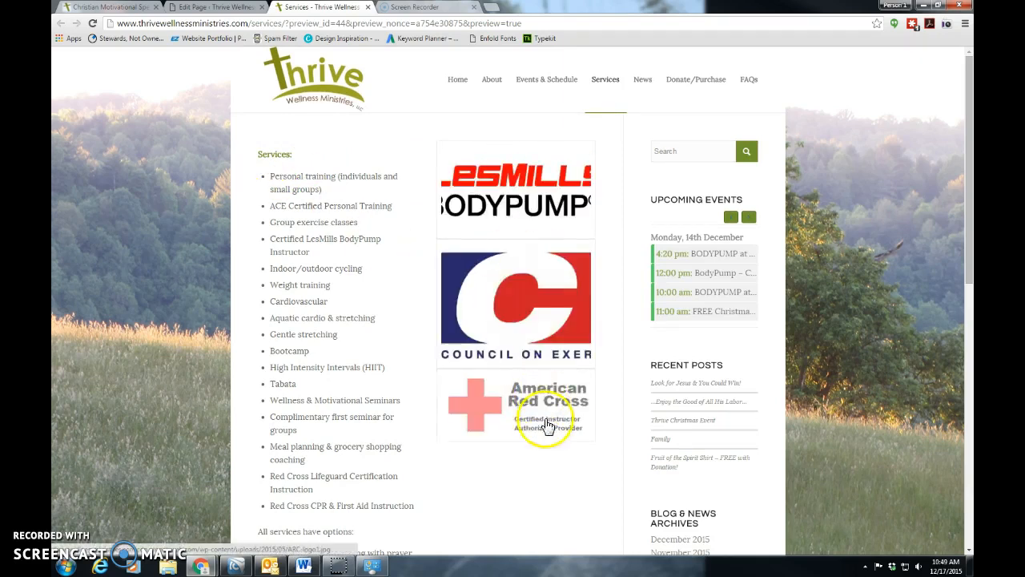
scroll(335, 204, down, 3)
scroll(338, 203, up, 3)
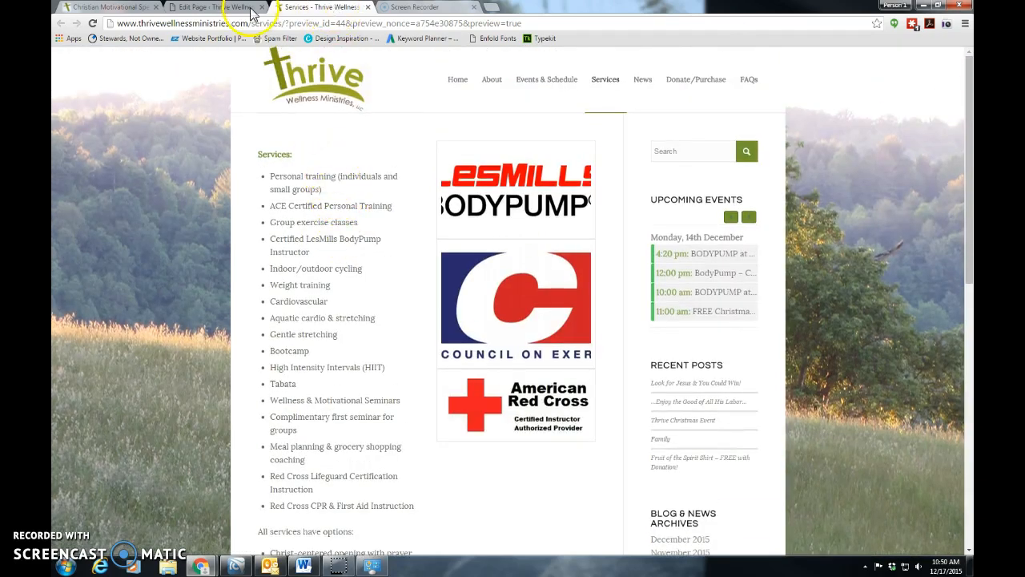
click(367, 7)
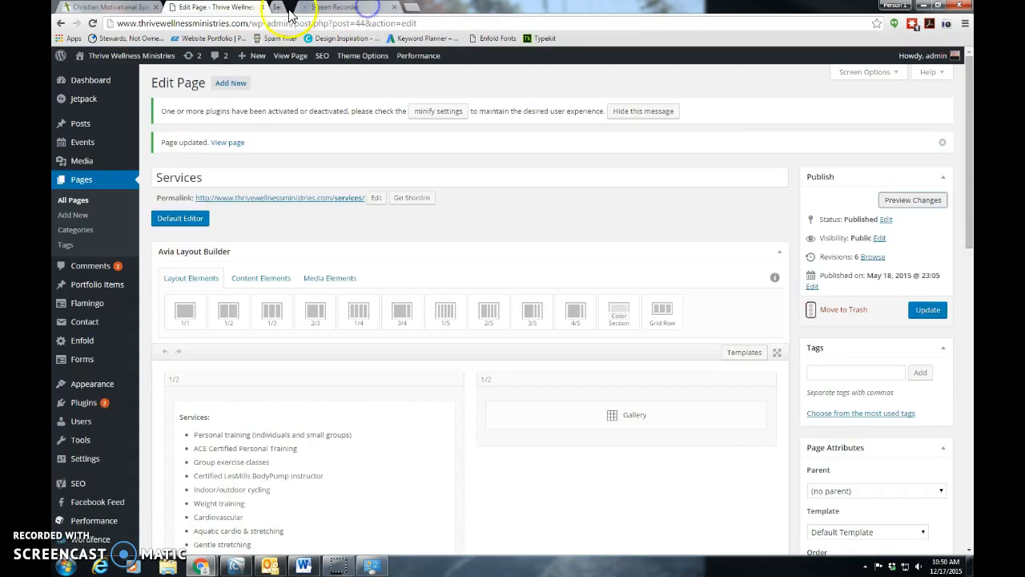
scroll(607, 476, down, 5)
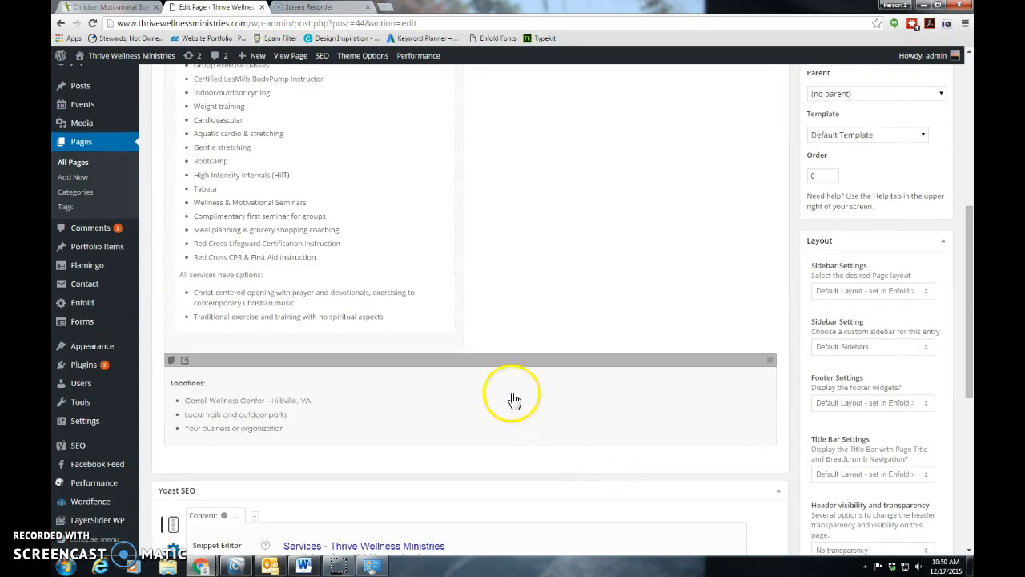
scroll(499, 400, up, 1)
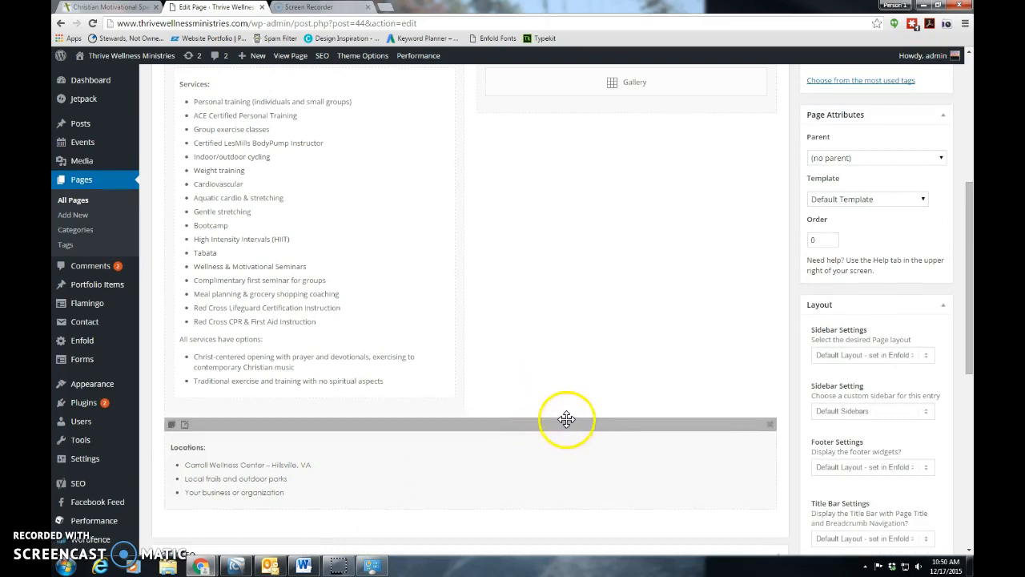
scroll(567, 419, up, 2)
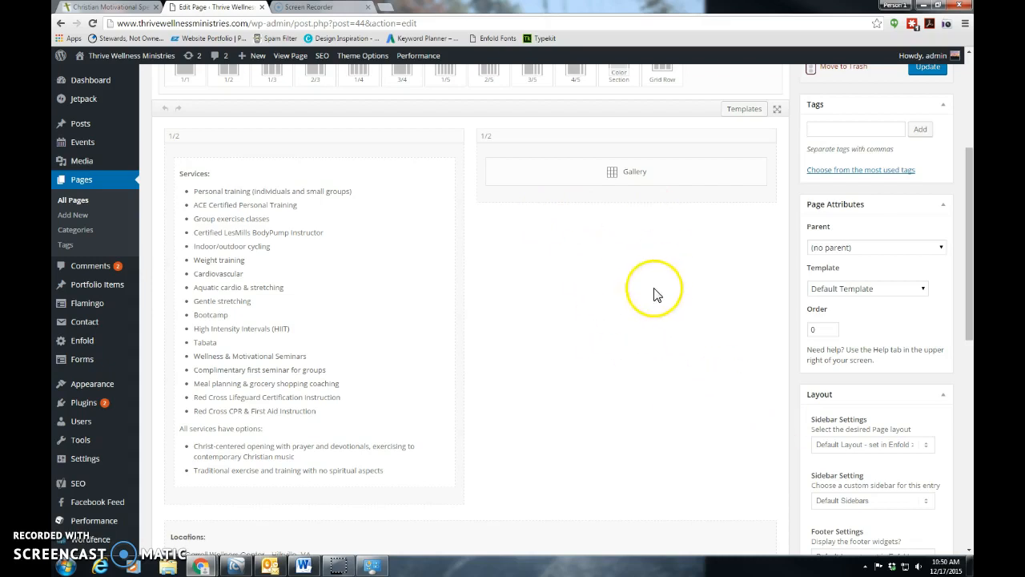
- Open a new preview of the Services page and look over the gallery logos beside the services list
scroll(930, 248, up, 5)
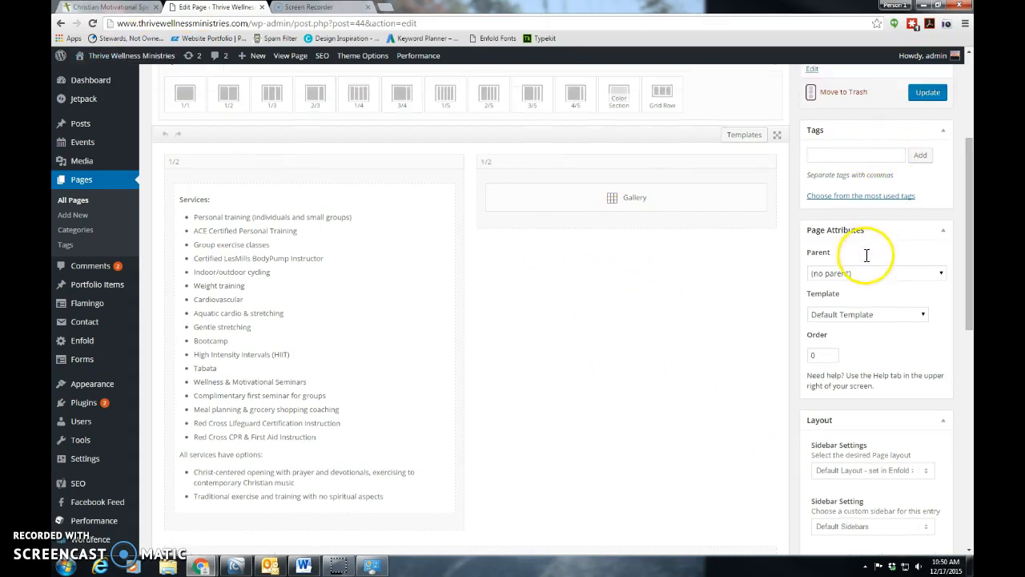
click(912, 206)
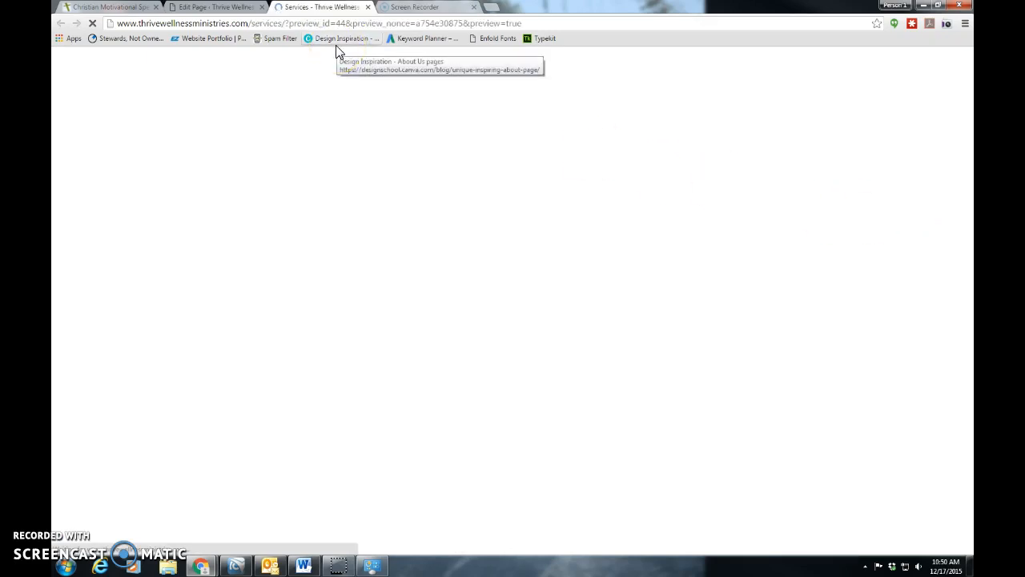
scroll(435, 315, down, 2)
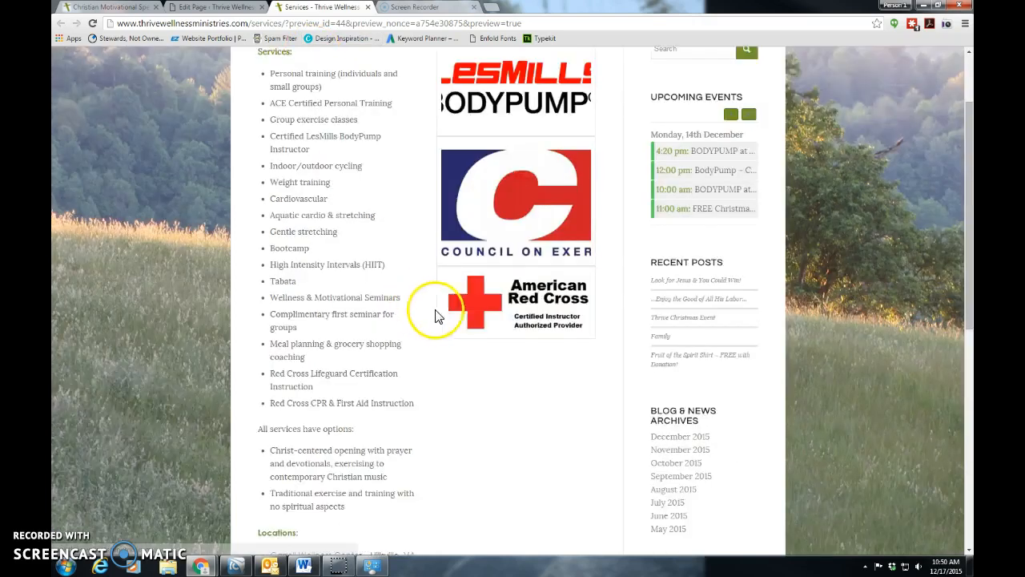
scroll(435, 339, down, 2)
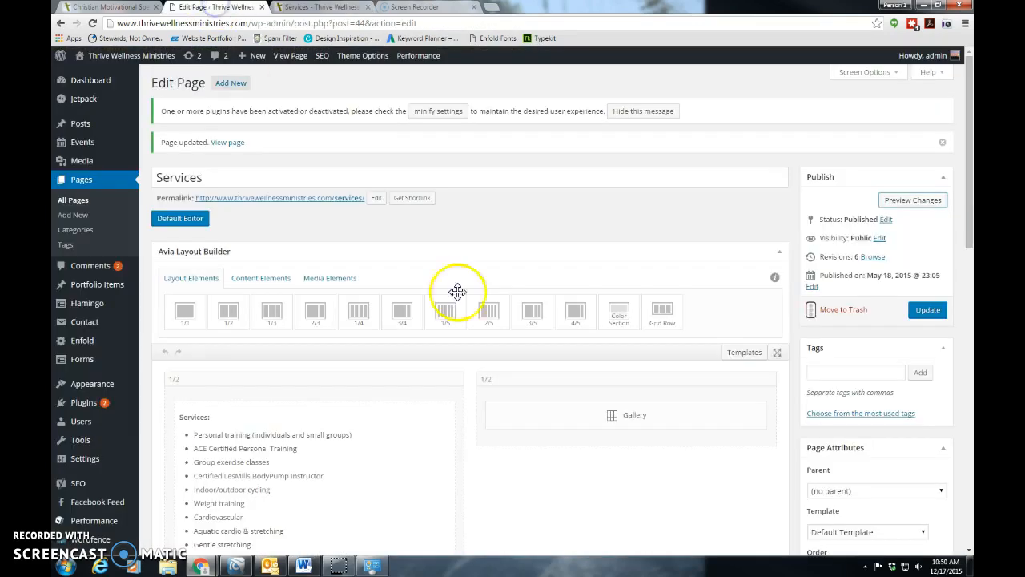
- Return to the page editor and add a Button content element beneath the Gallery in the same half-width column
scroll(614, 426, down, 3)
scroll(658, 380, down, 1)
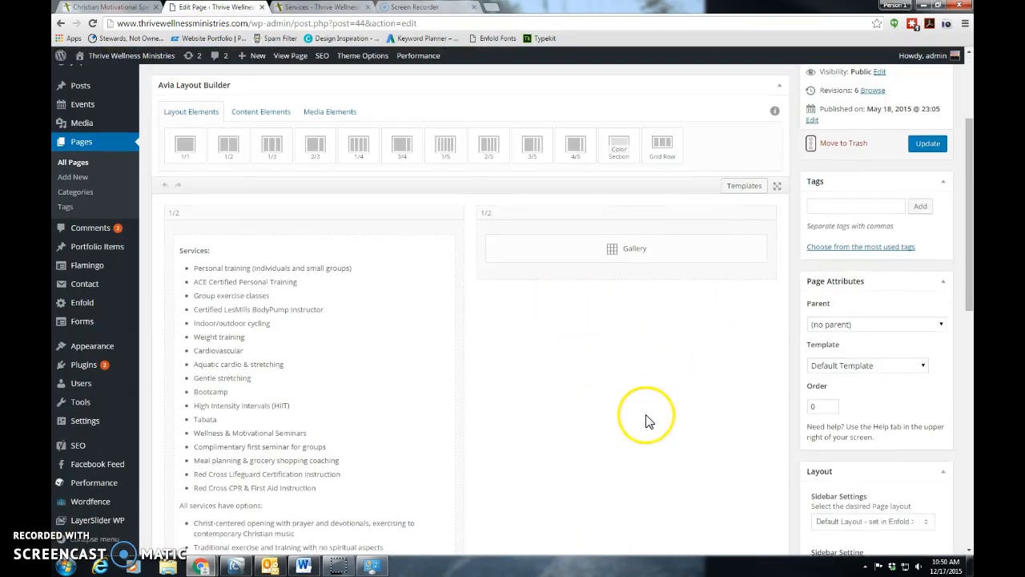
click(272, 111)
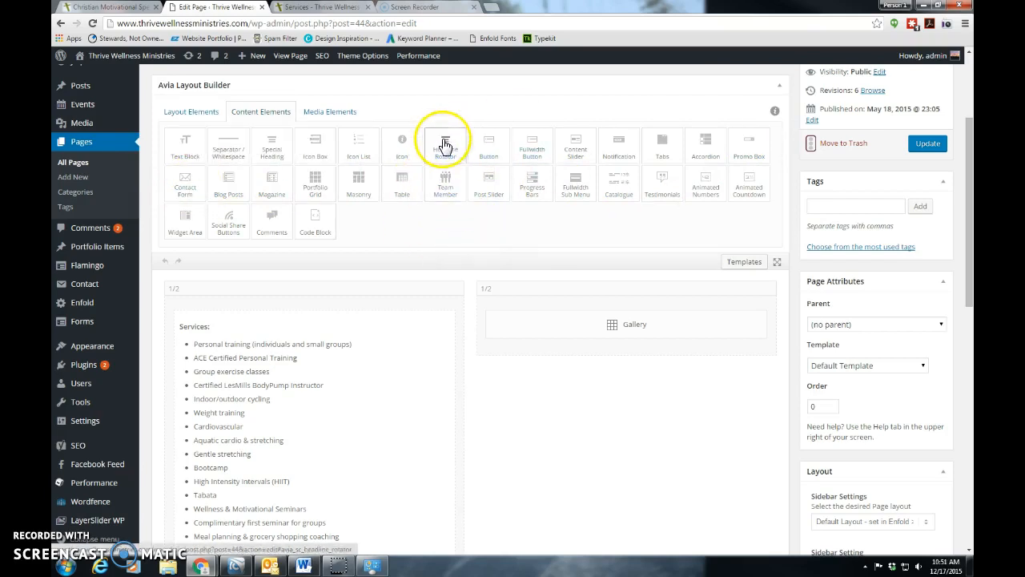
click(324, 117)
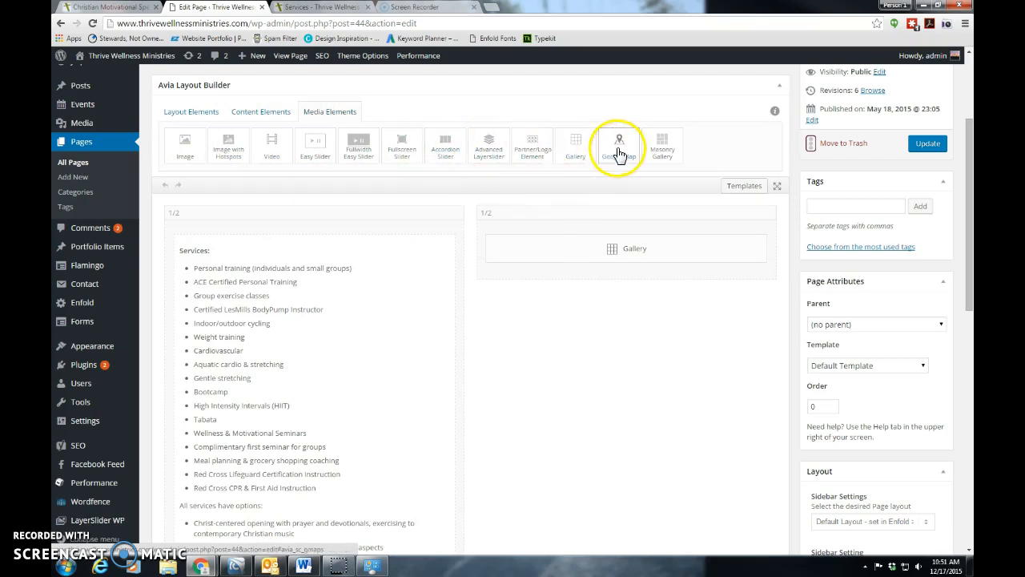
click(266, 112)
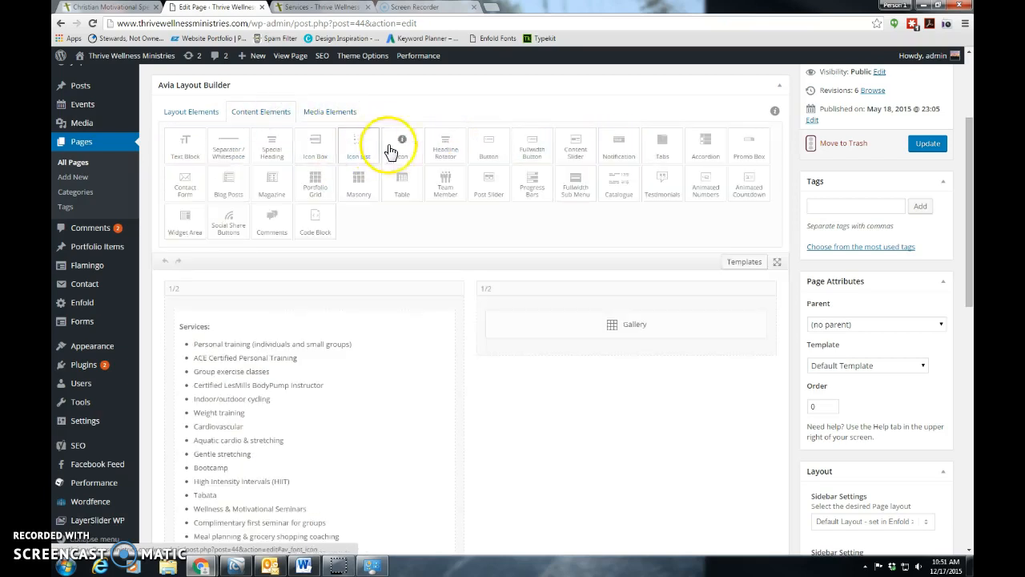
drag(490, 147, 573, 334)
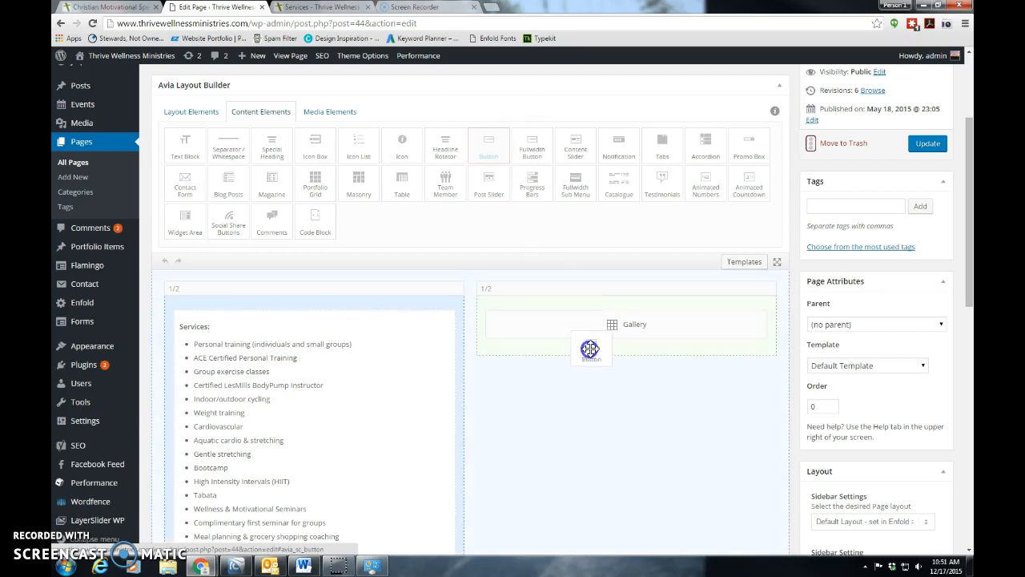
drag(590, 348, 589, 347)
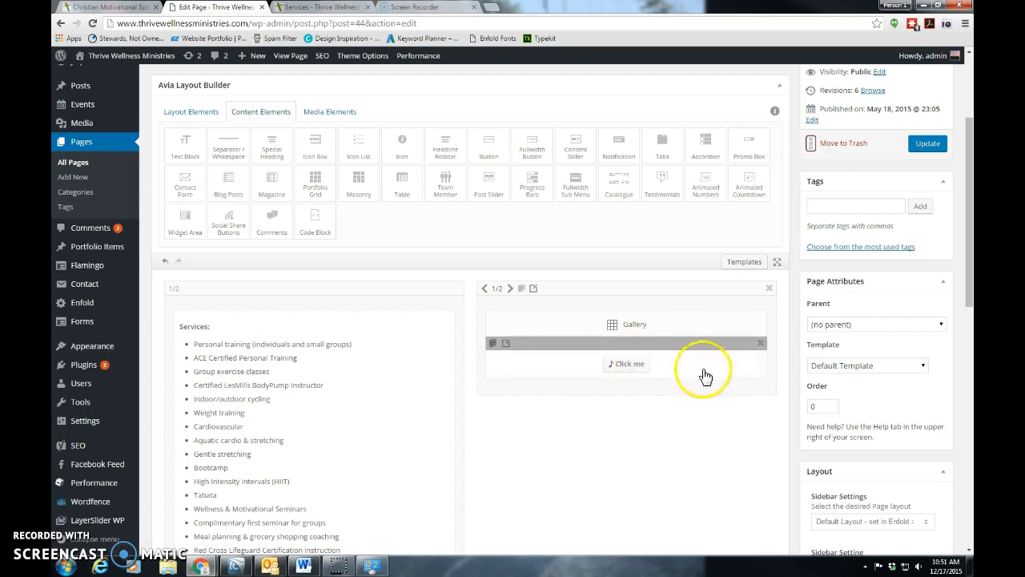
- Move the button out of its column to above the Locations text, and return it beneath the Gallery
scroll(721, 433, down, 3)
drag(668, 230, 687, 347)
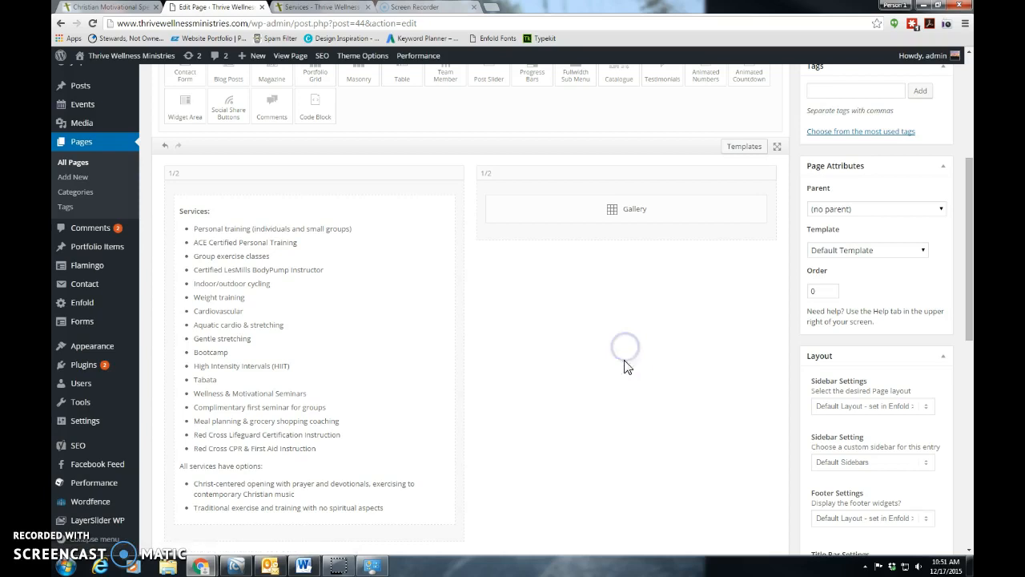
scroll(623, 417, down, 5)
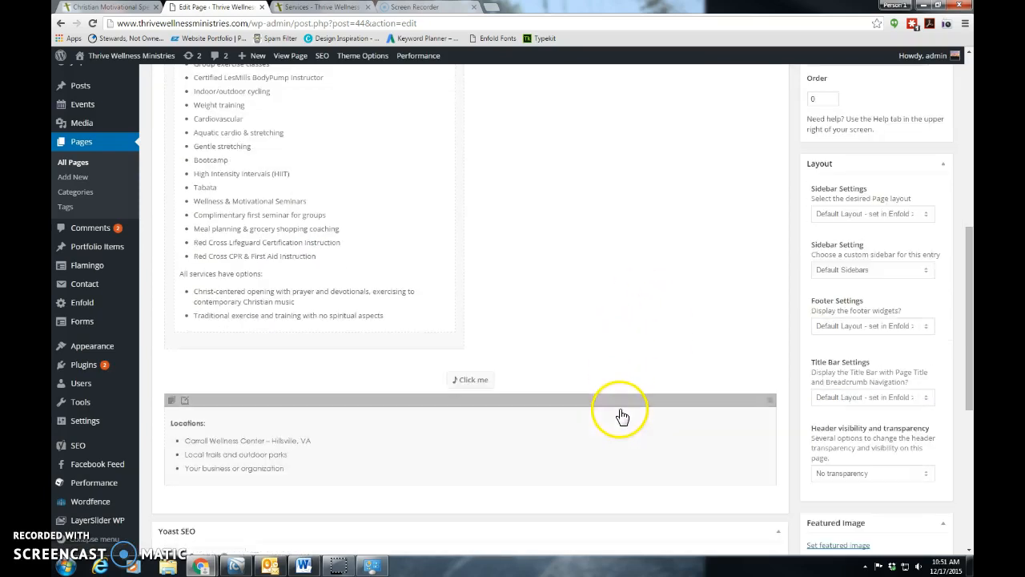
drag(490, 366, 510, 380)
scroll(504, 389, up, 1)
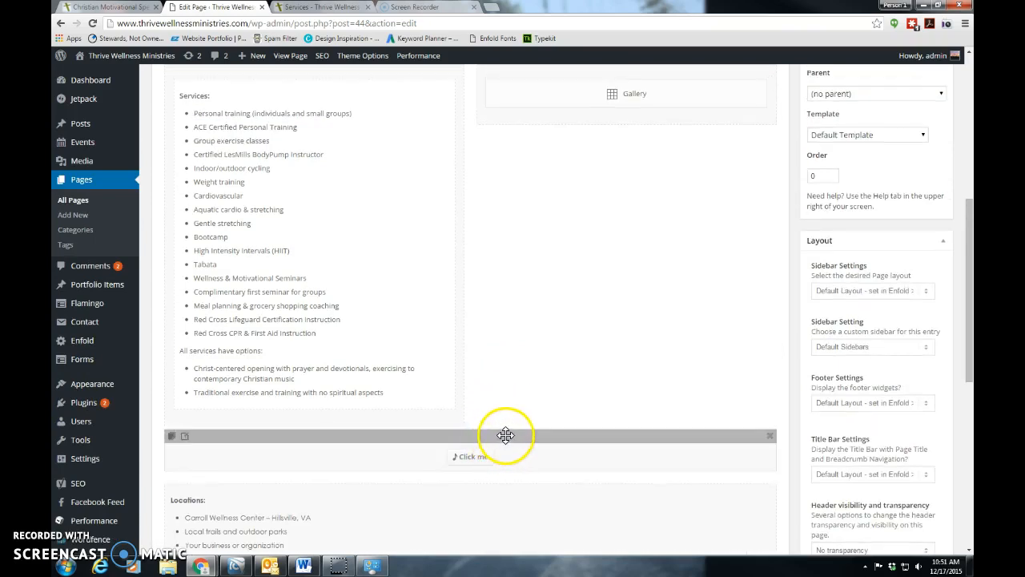
drag(507, 436, 613, 116)
scroll(669, 304, up, 1)
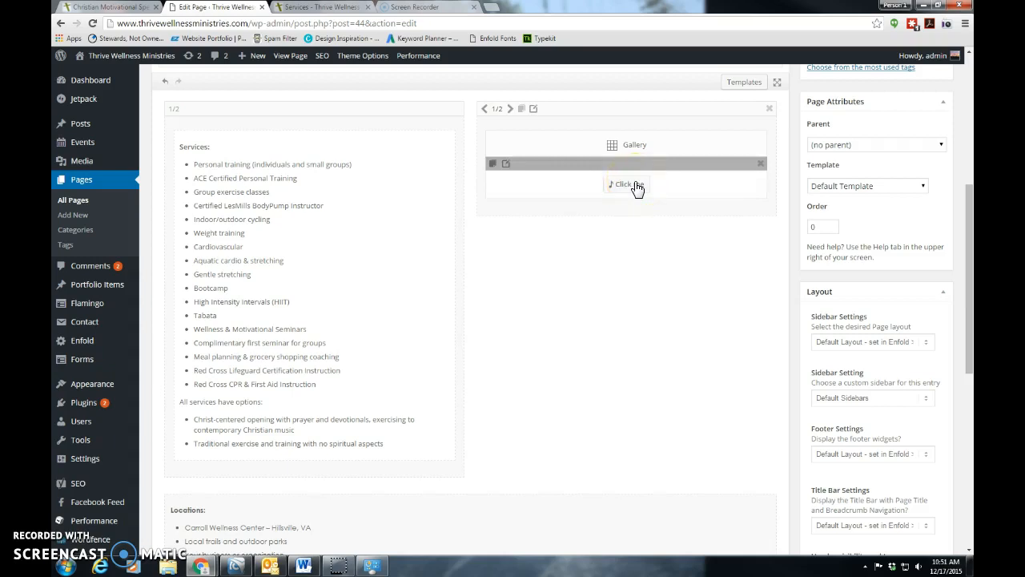
- Open the new button's settings and set its label to "Contact Me!"
click(504, 164)
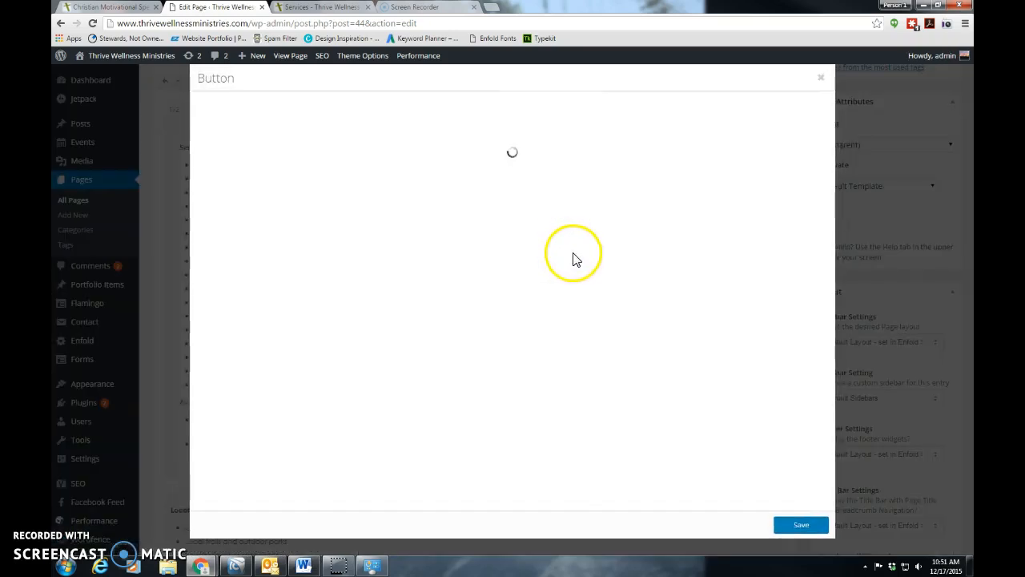
triple_click(216, 133)
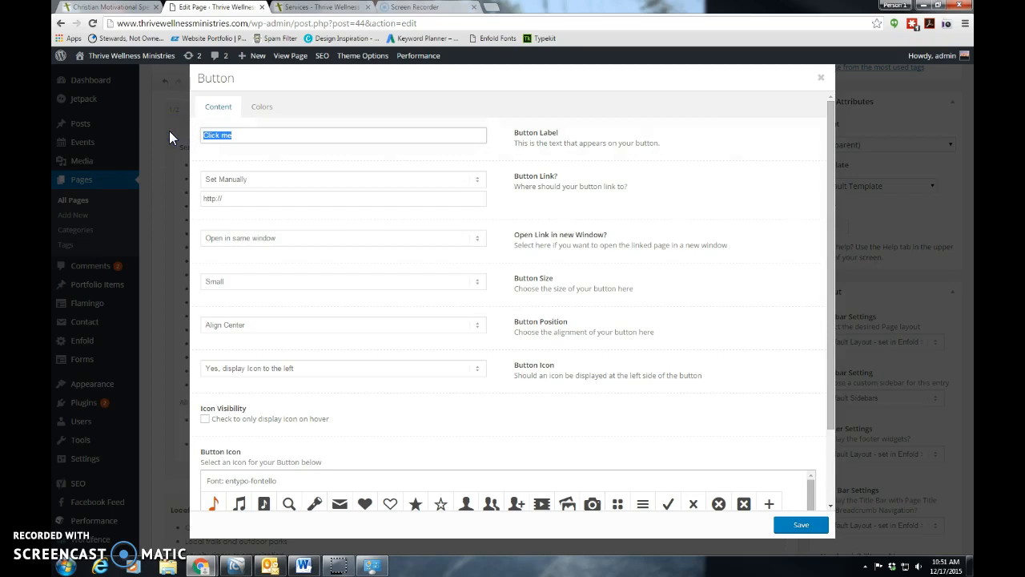
text(Contact Me!)
- Link the button to a single page entry and choose the Donate/Purchase page as its target
click(236, 201)
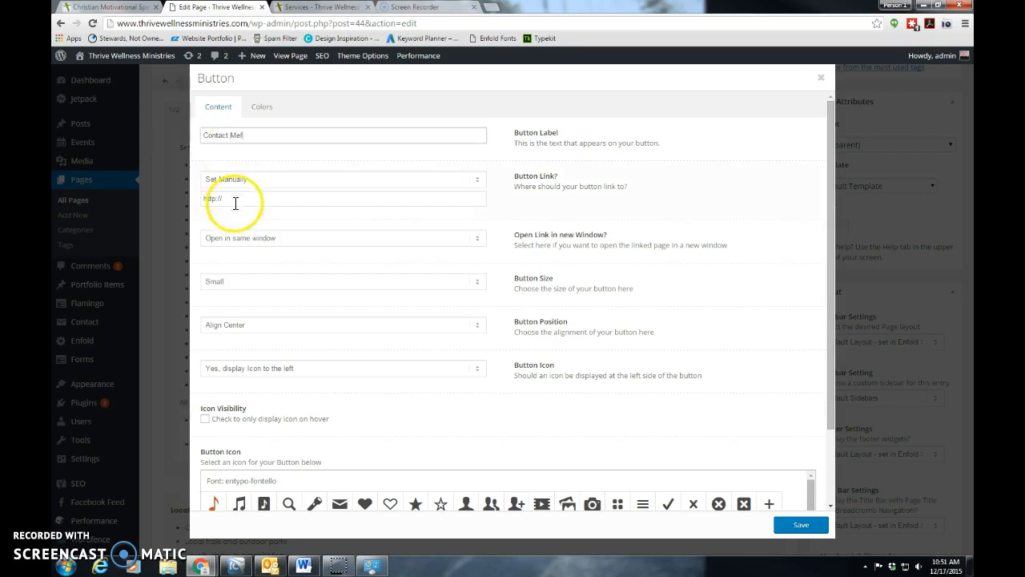
click(277, 179)
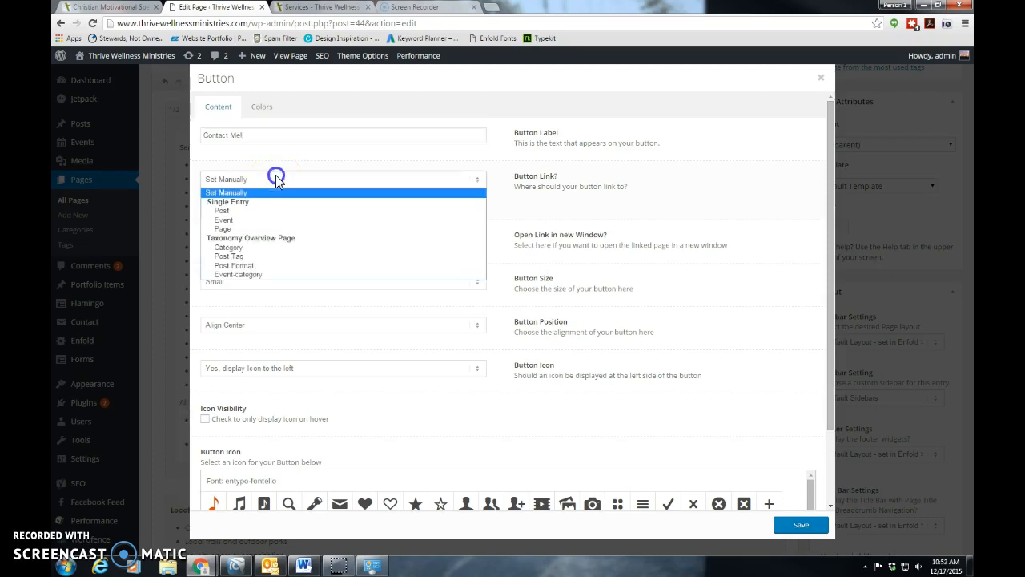
click(238, 230)
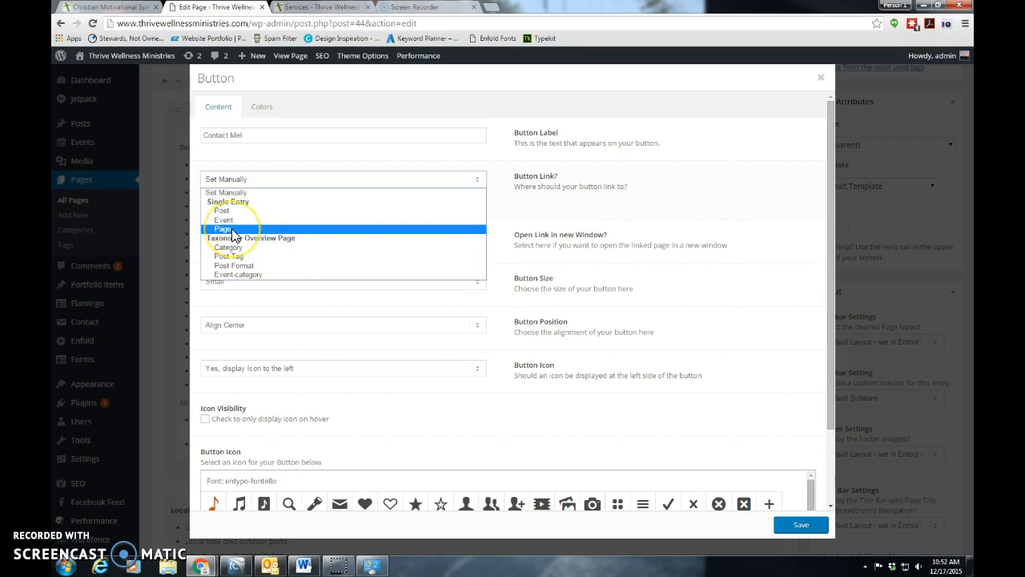
click(233, 230)
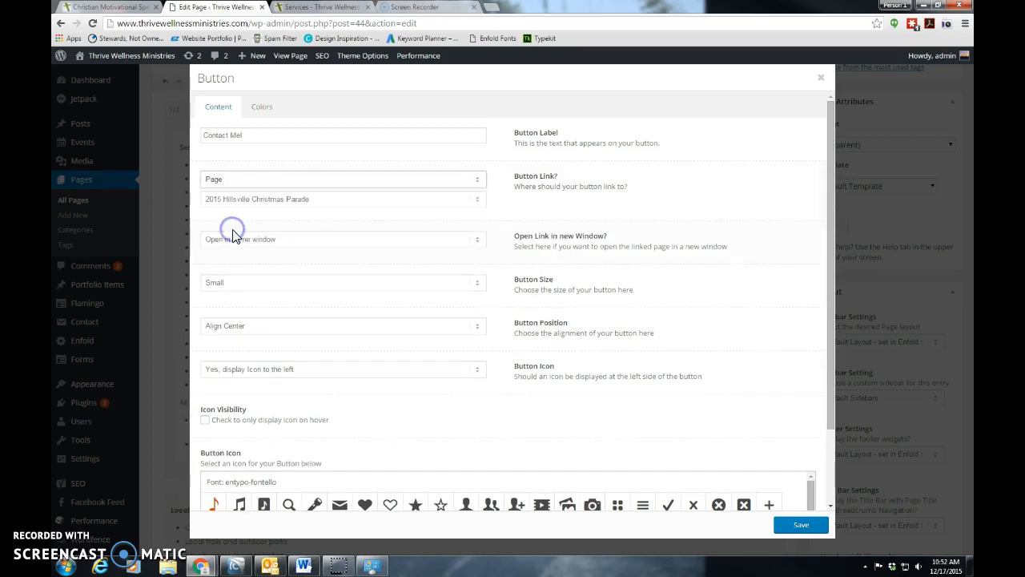
click(302, 205)
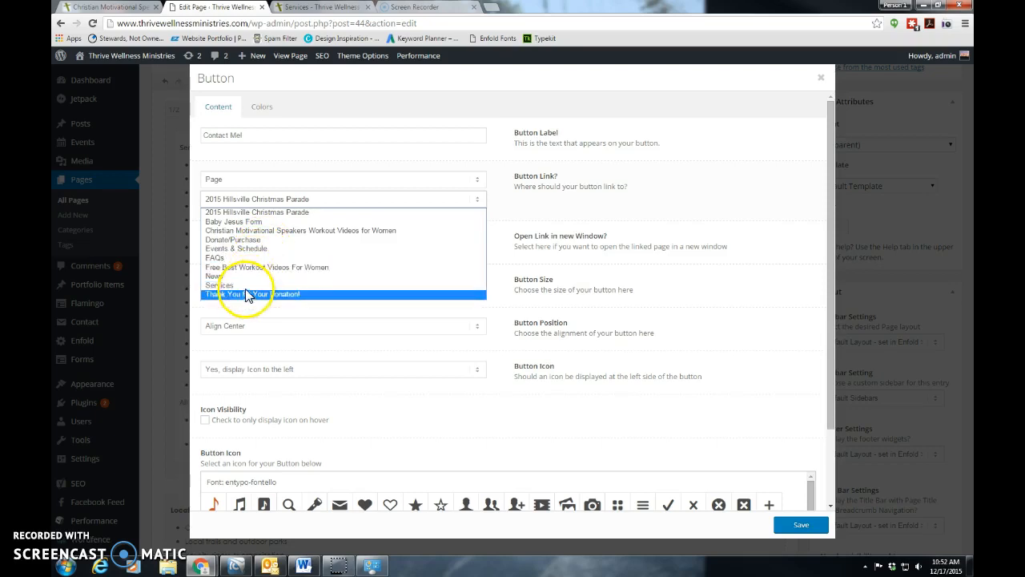
click(266, 239)
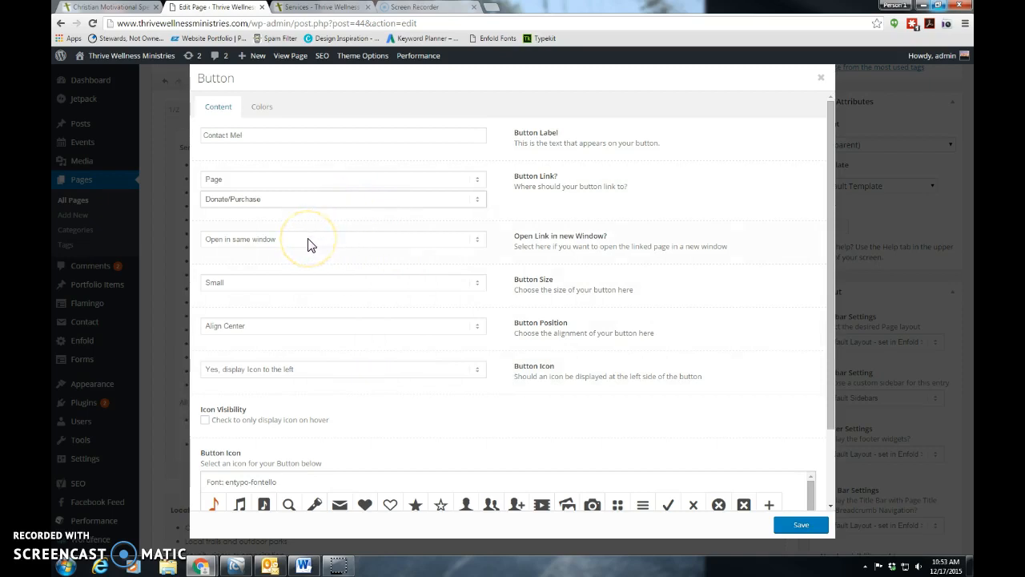
- Set the button's size to Medium and its position to Align Left
click(475, 282)
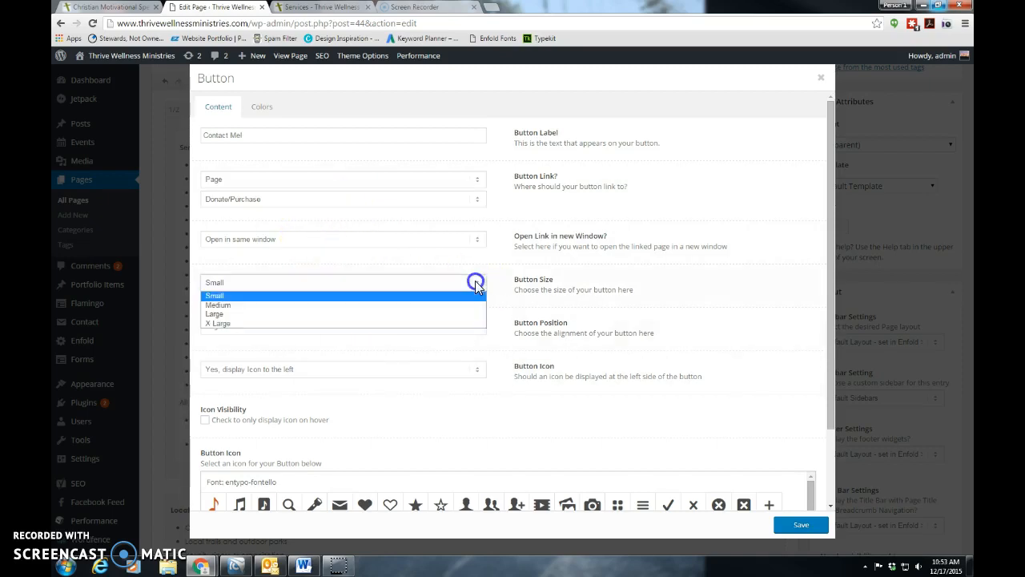
click(313, 305)
scroll(582, 364, down, 1)
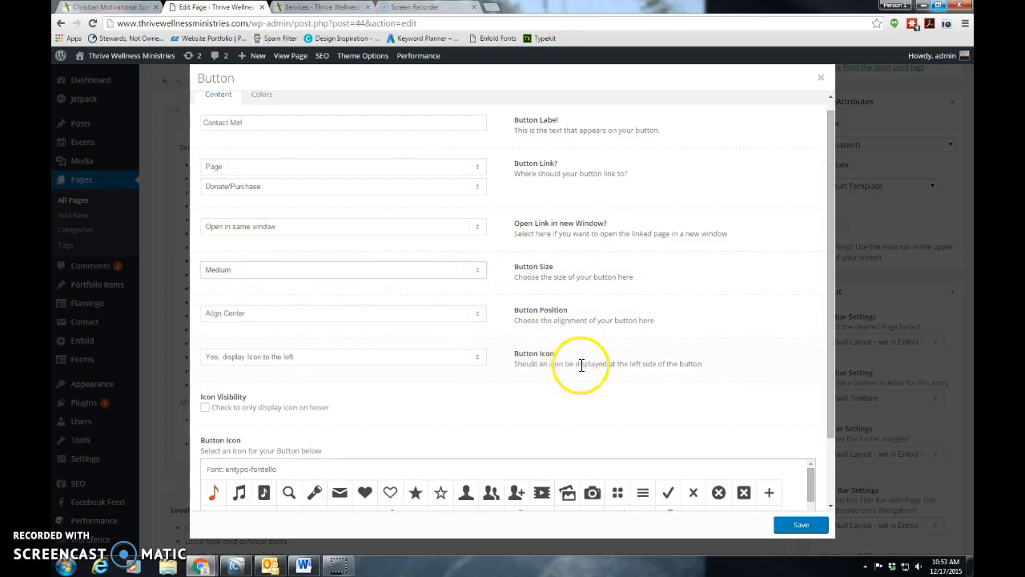
scroll(581, 364, down, 1)
click(395, 301)
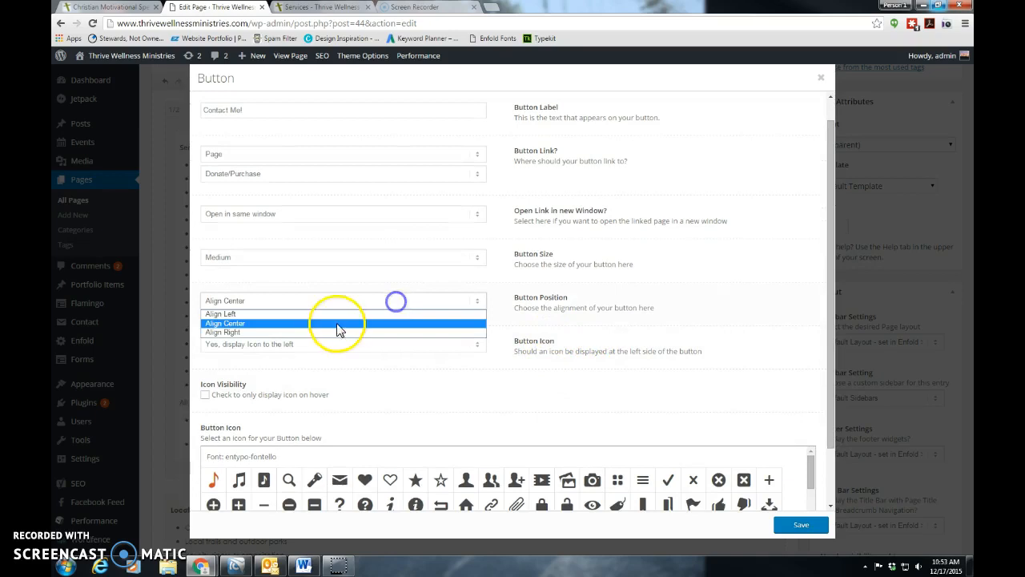
click(329, 307)
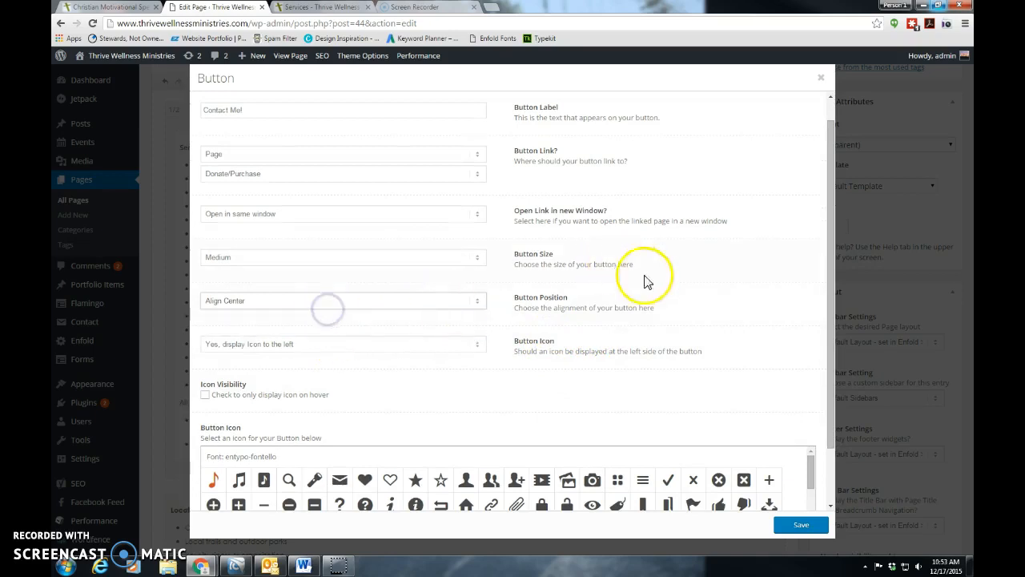
click(385, 298)
click(332, 313)
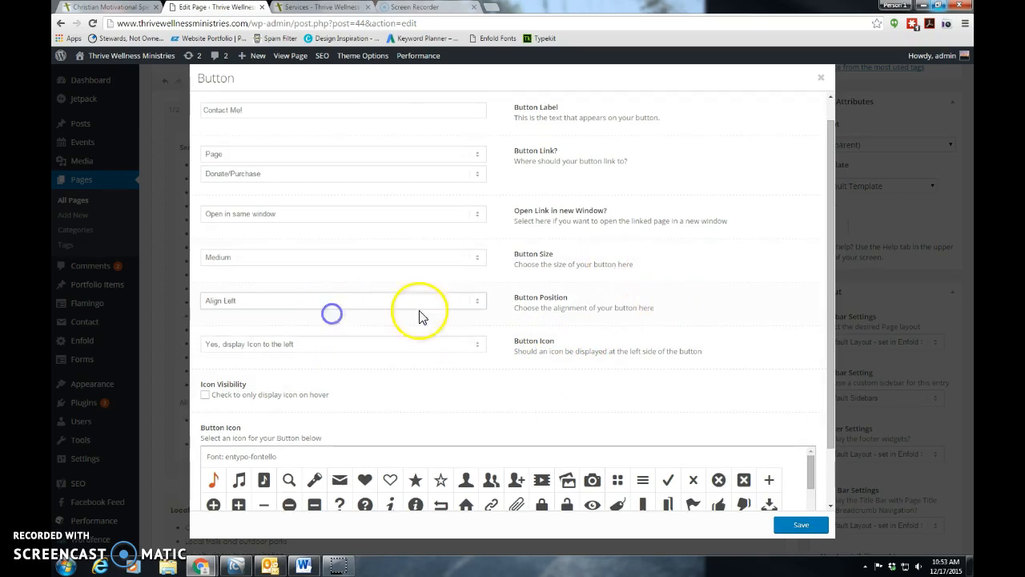
click(725, 292)
- Choose the feather icon for the button and save the button element
scroll(769, 336, down, 2)
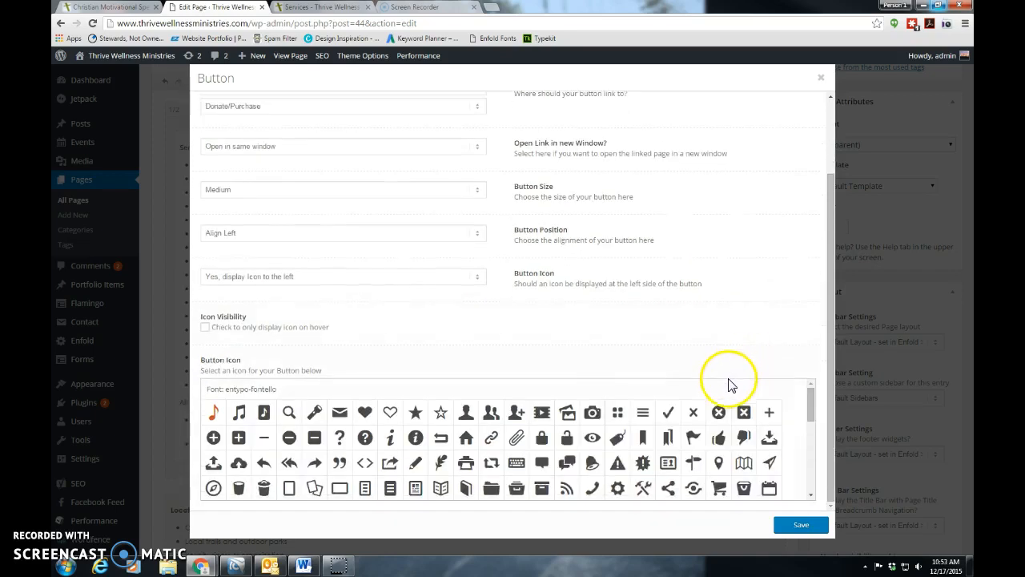
click(439, 473)
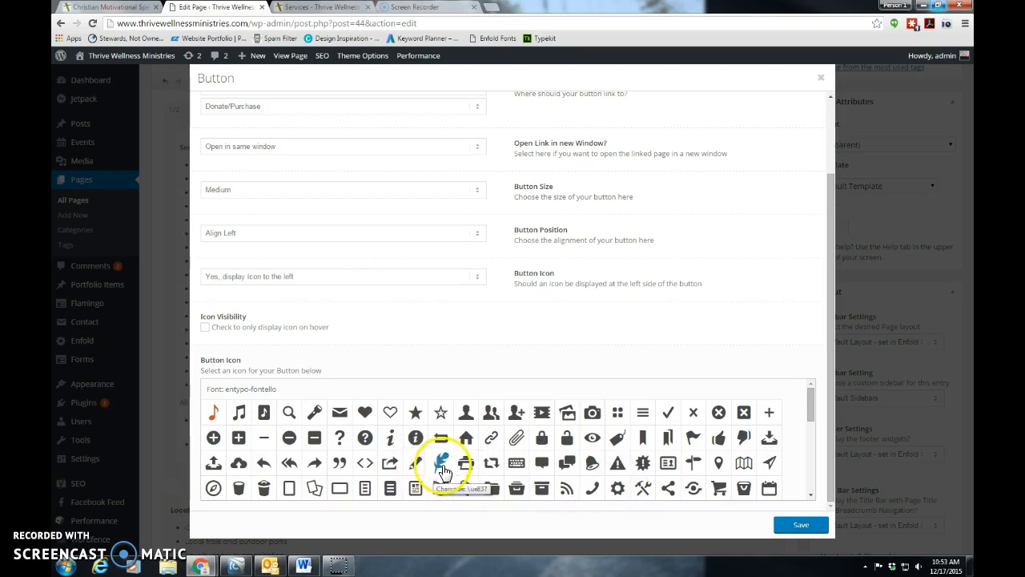
click(483, 481)
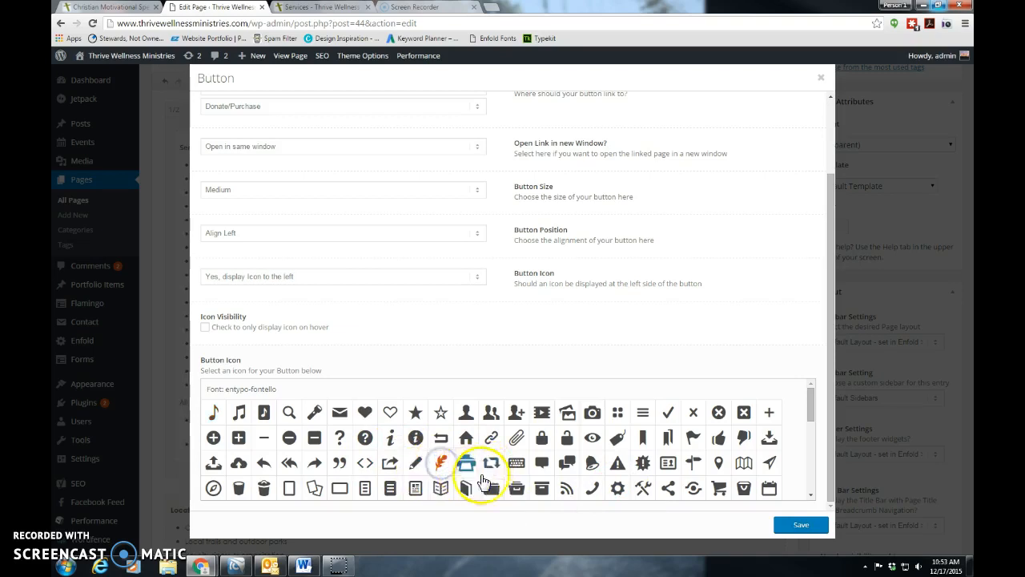
drag(812, 415, 812, 446)
click(801, 525)
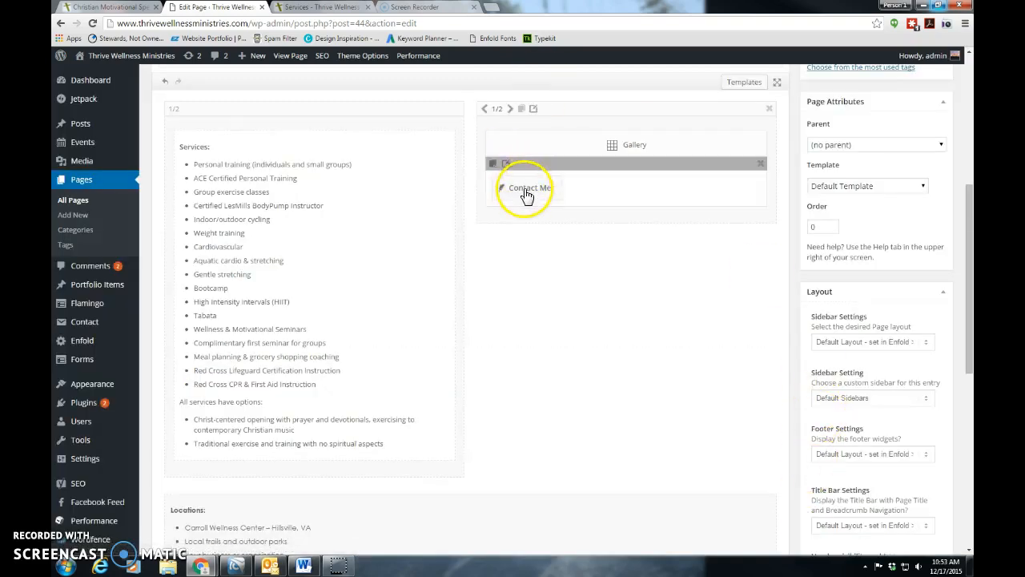
- Update the Services page and preview it to check the Contact Me! button below the gallery
scroll(736, 239, up, 1)
scroll(735, 239, up, 2)
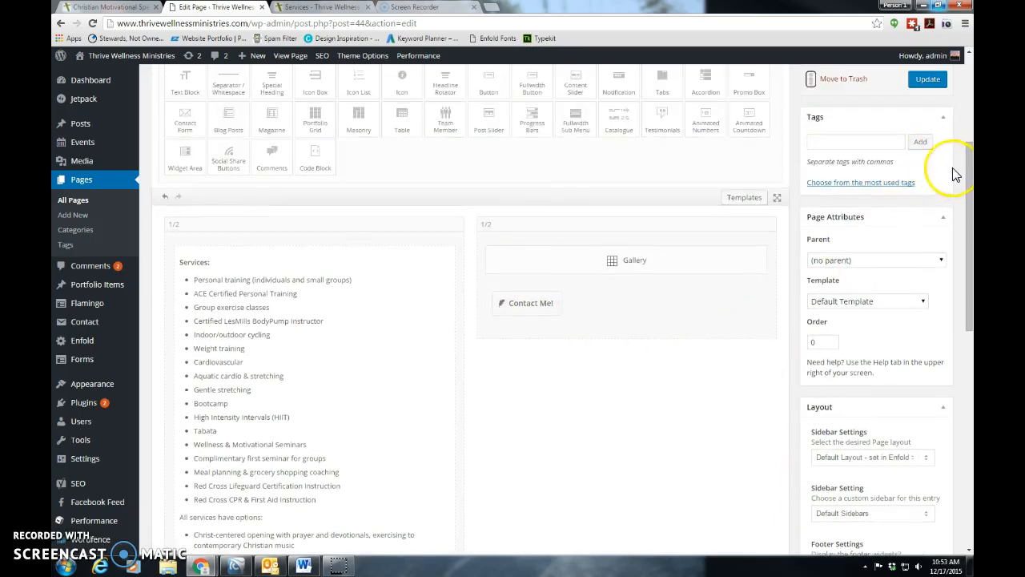
click(928, 80)
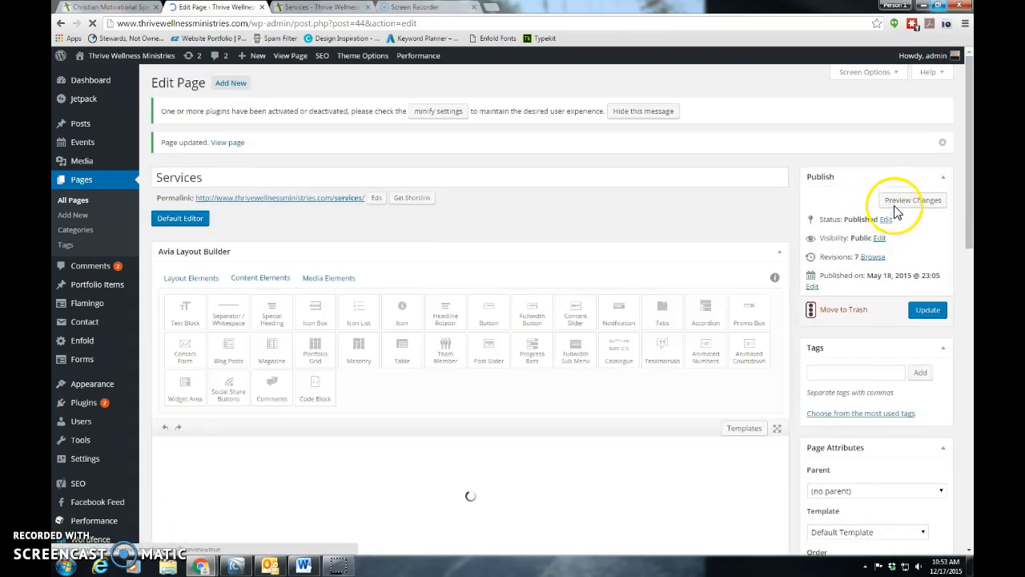
click(910, 203)
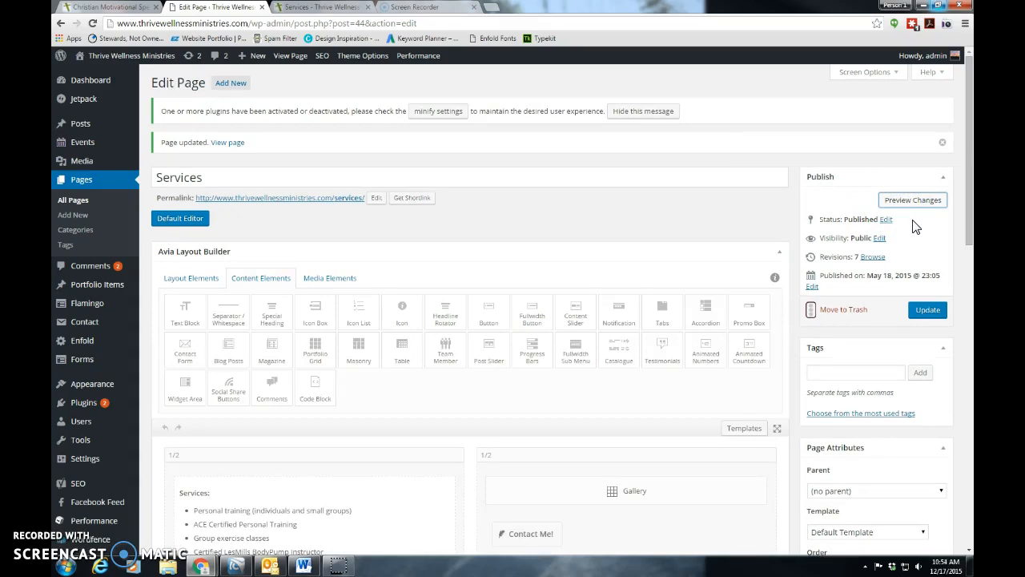
click(316, 8)
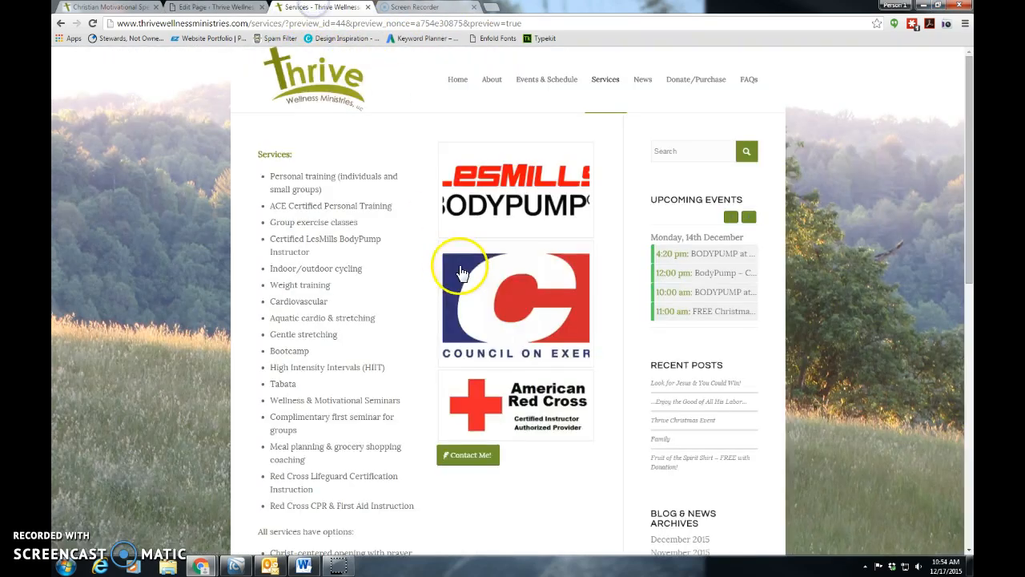
- Test the Contact Me! button's link on the previewed Services page and close the preview
click(475, 463)
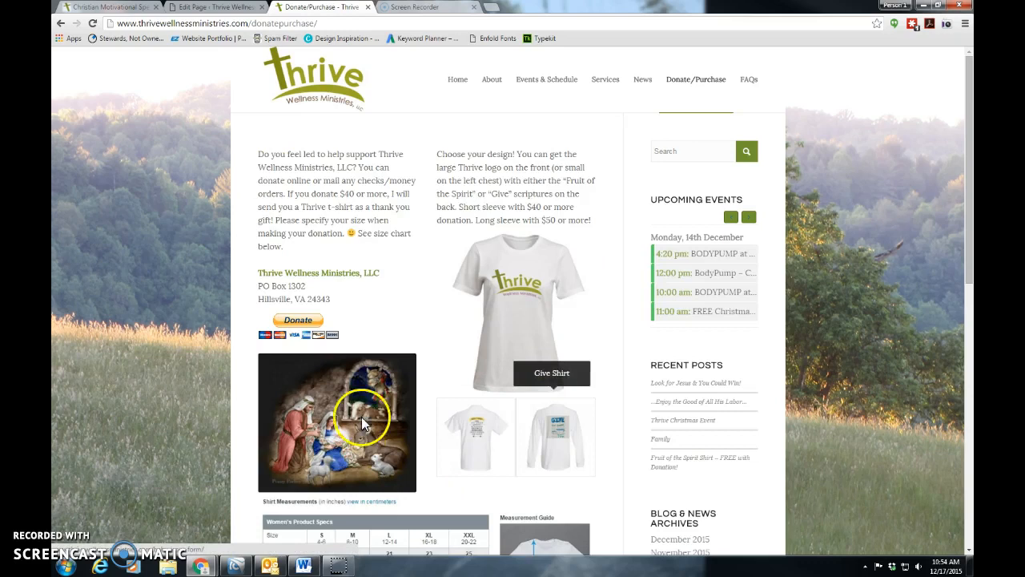
click(368, 7)
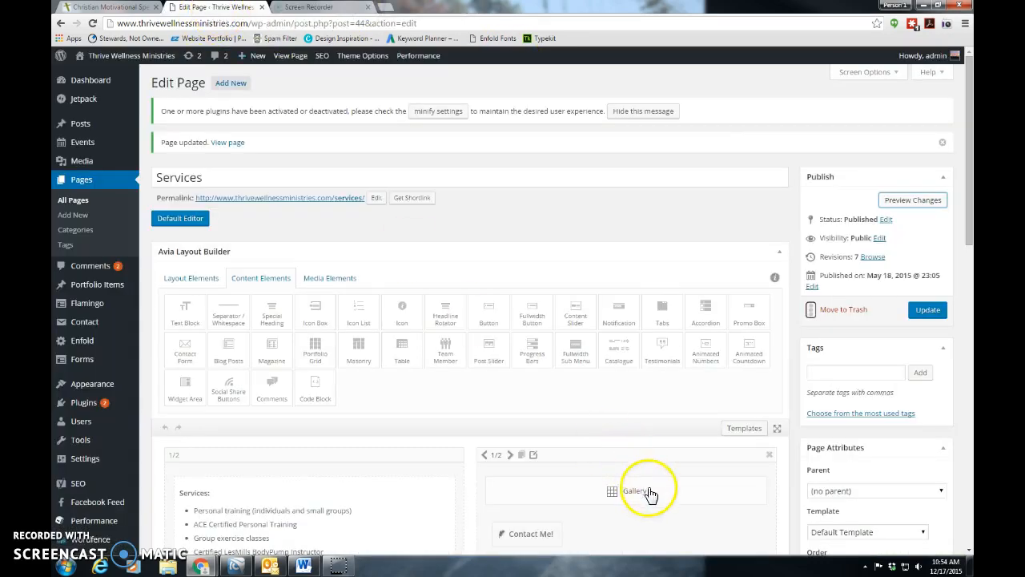
- Delete the Contact Me! button element below the gallery and update the Services page
scroll(653, 496, down, 3)
mouse_move(534, 367)
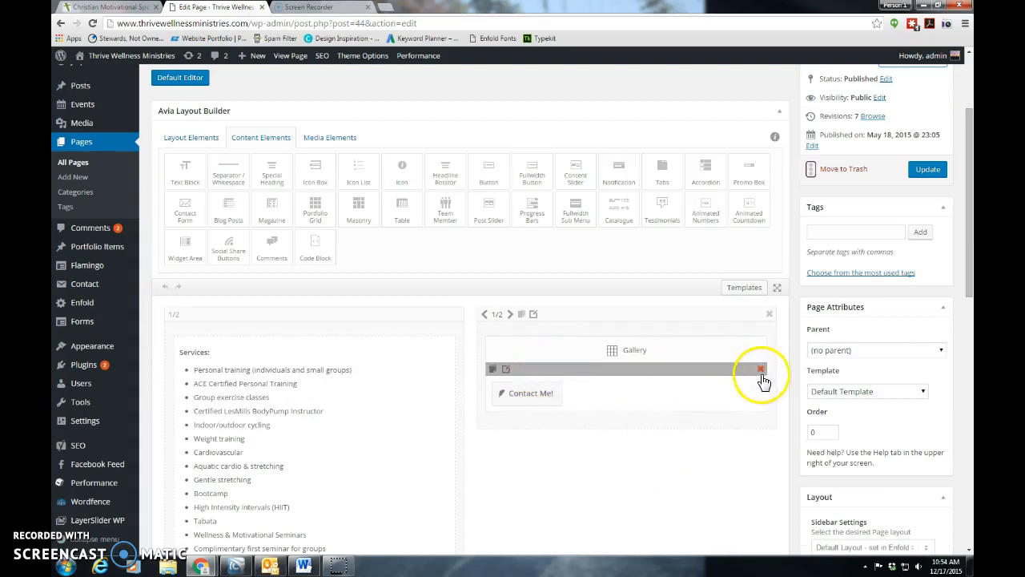
click(759, 370)
click(929, 169)
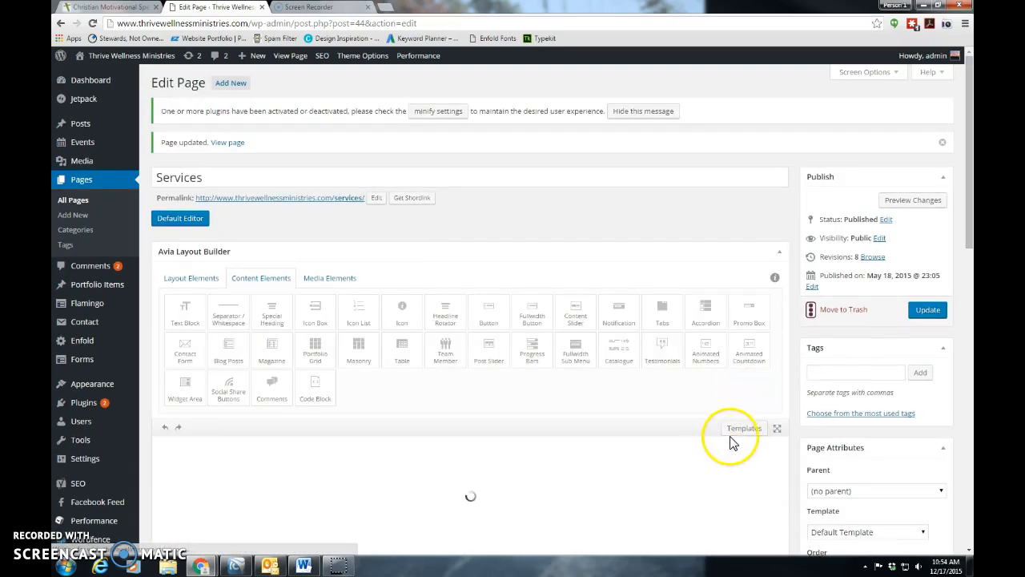
- Delete the Gallery element and leave for the list of all pages, discarding the unsaved change
scroll(710, 430, down, 2)
mouse_move(697, 344)
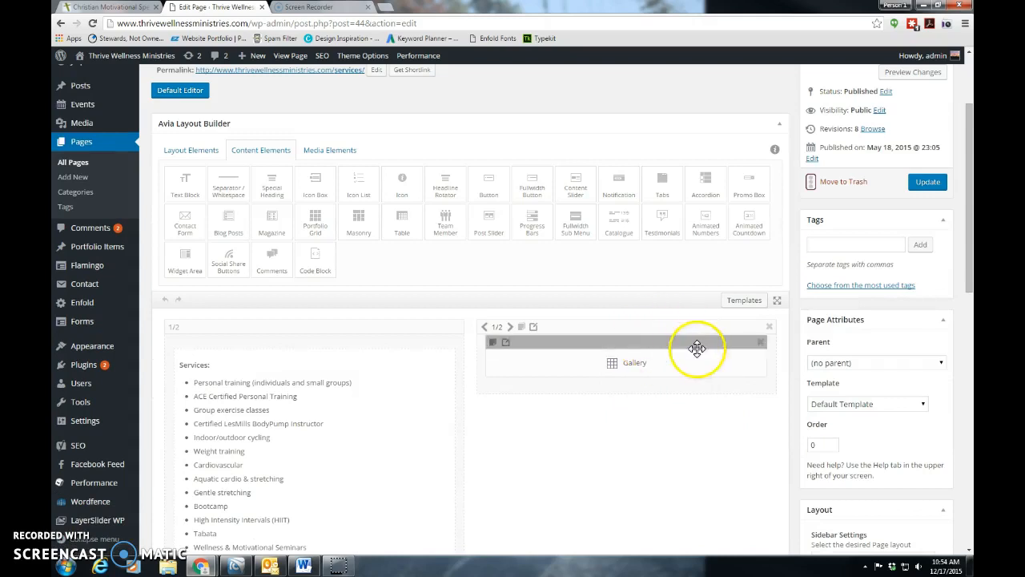
click(761, 344)
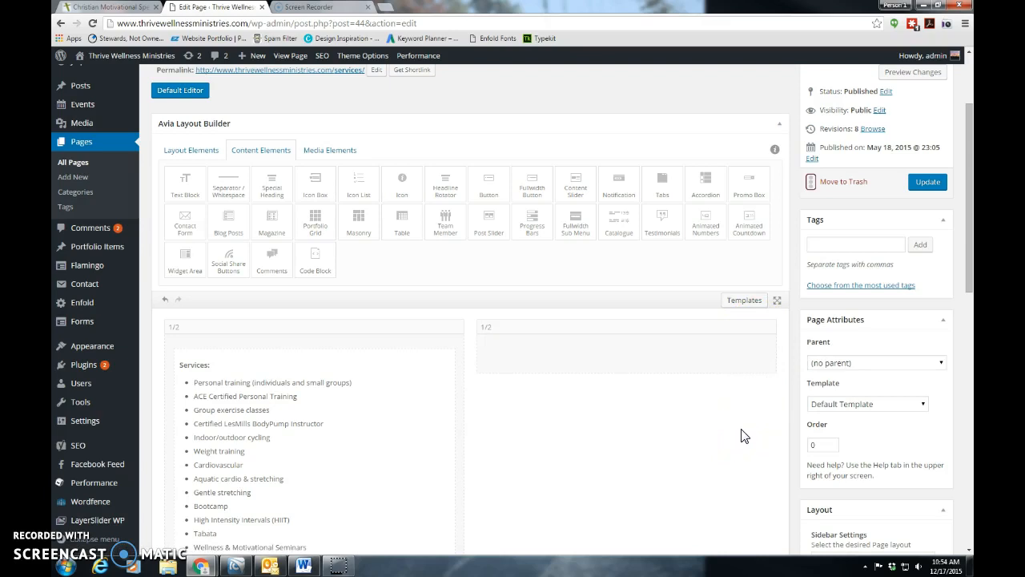
click(87, 147)
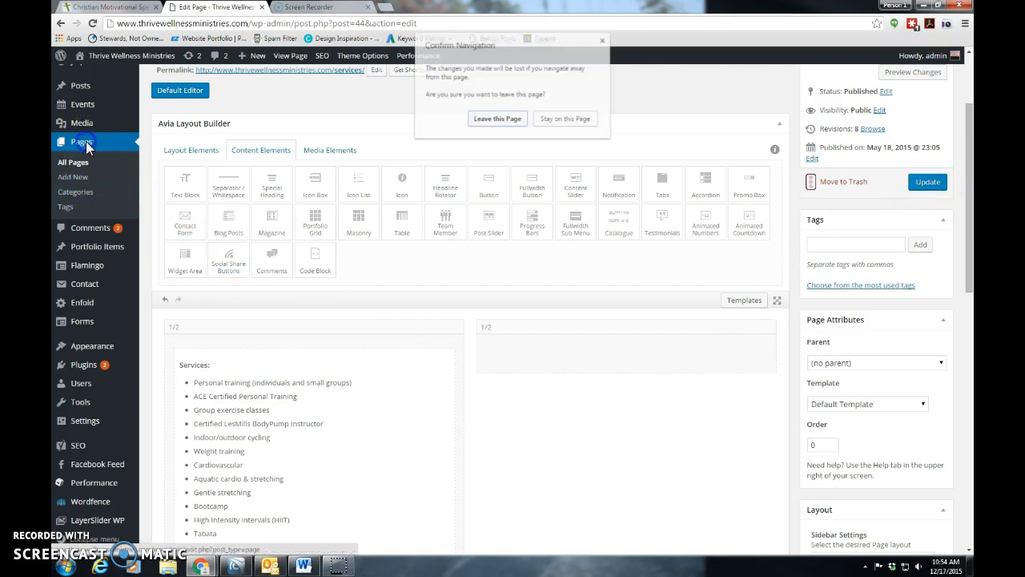
click(504, 118)
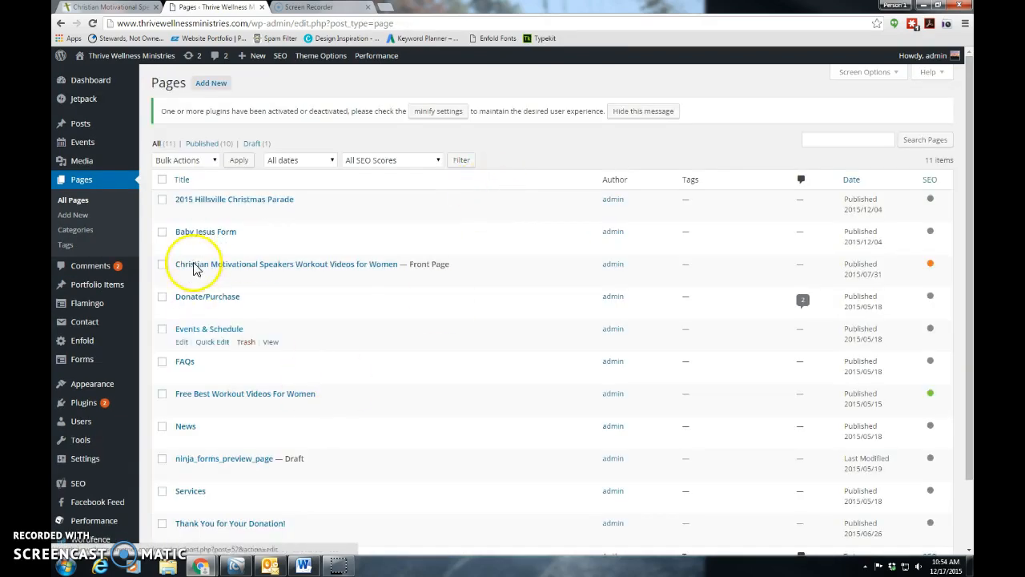
- Reopen the Services page for editing and check its layout for the Gallery element
click(189, 491)
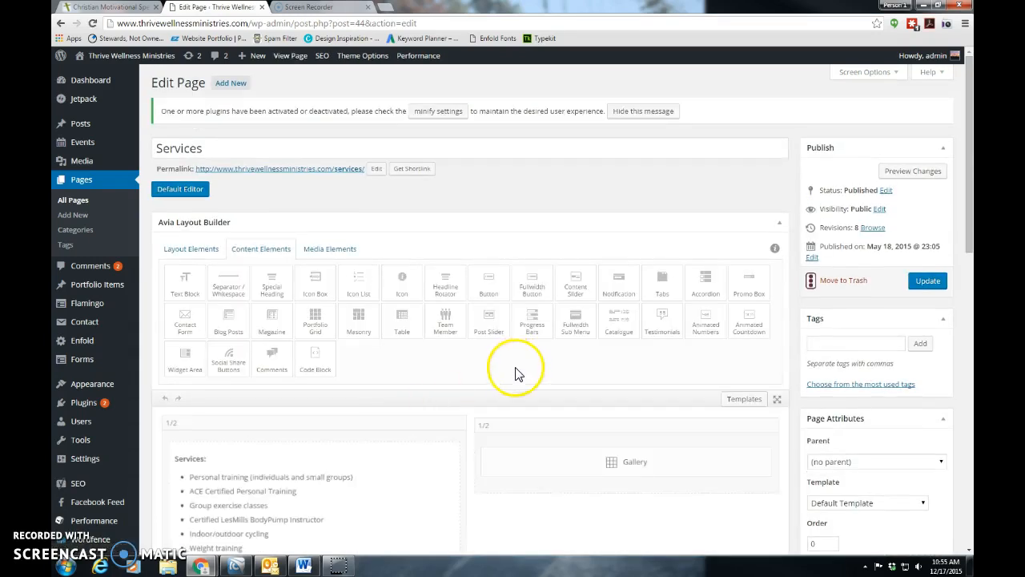
scroll(681, 424, down, 1)
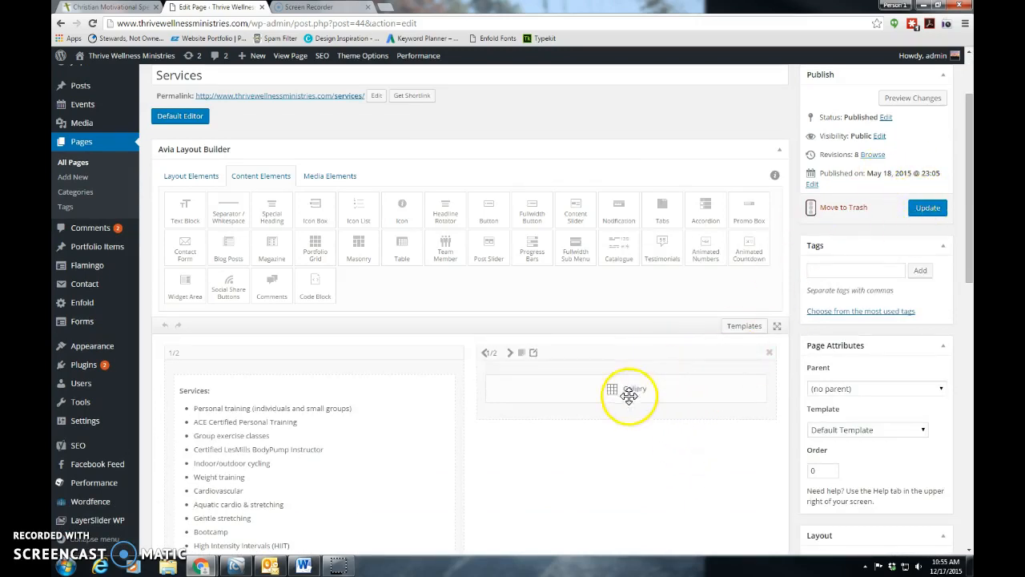
scroll(625, 483, down, 2)
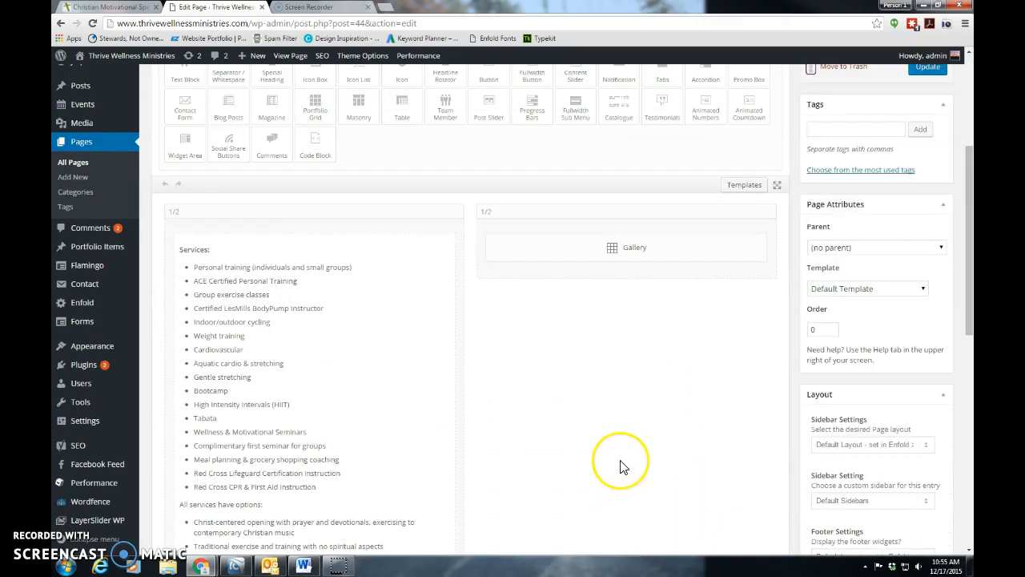
click(613, 461)
scroll(609, 469, up, 3)
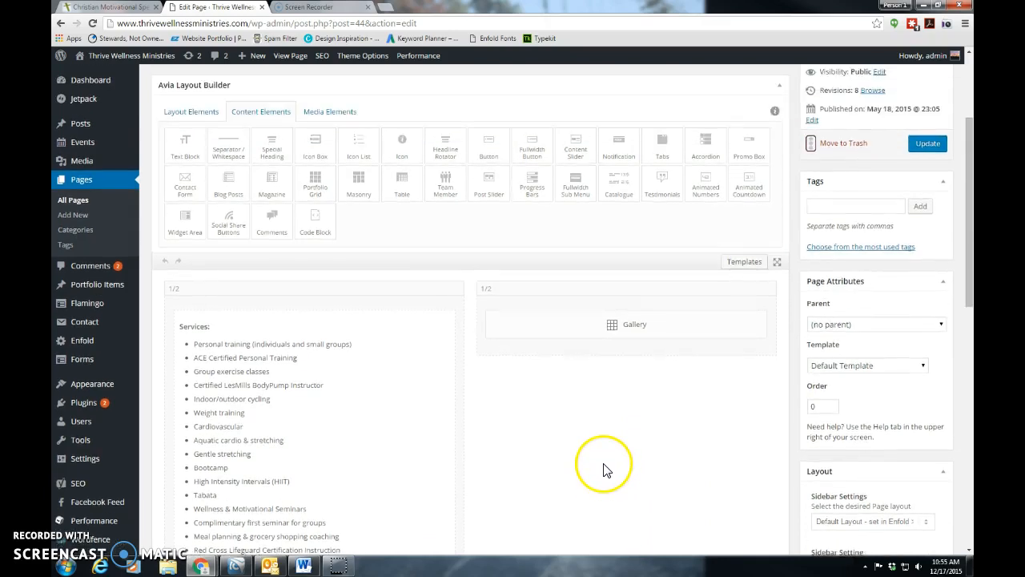
scroll(473, 409, up, 1)
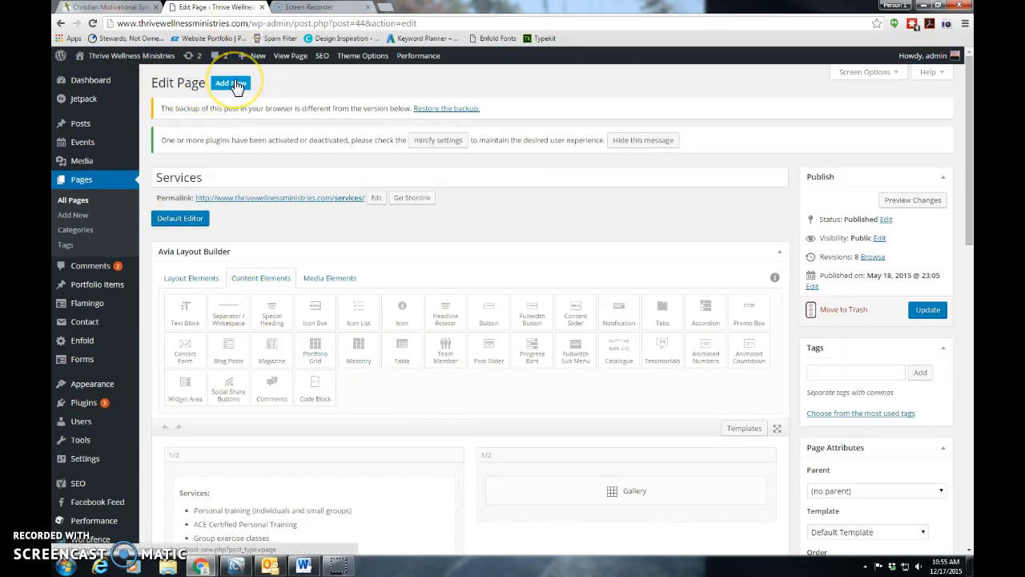
- Start a new page and title it "New Year Information"
click(83, 221)
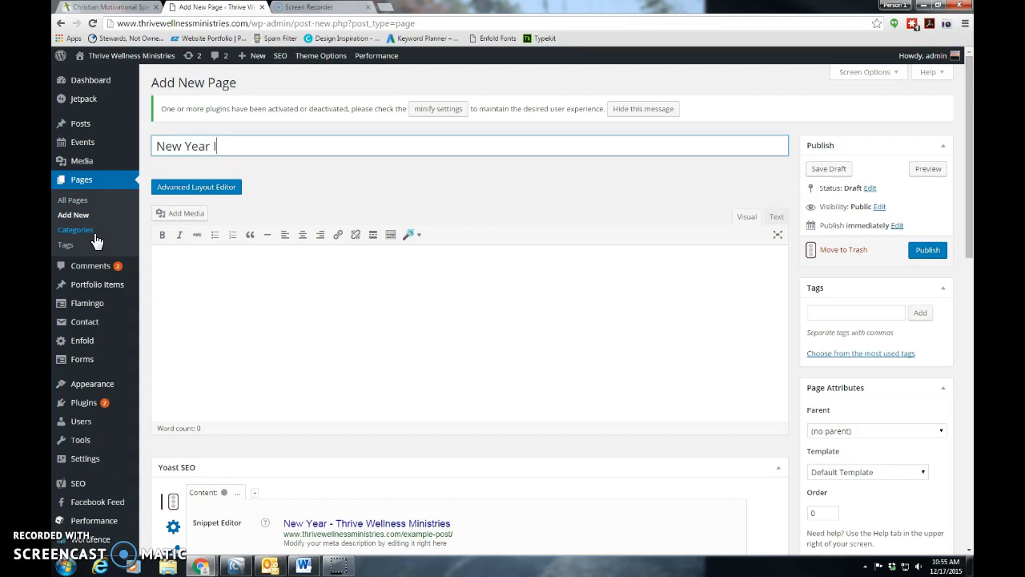
text(m)
key(BackSpace)
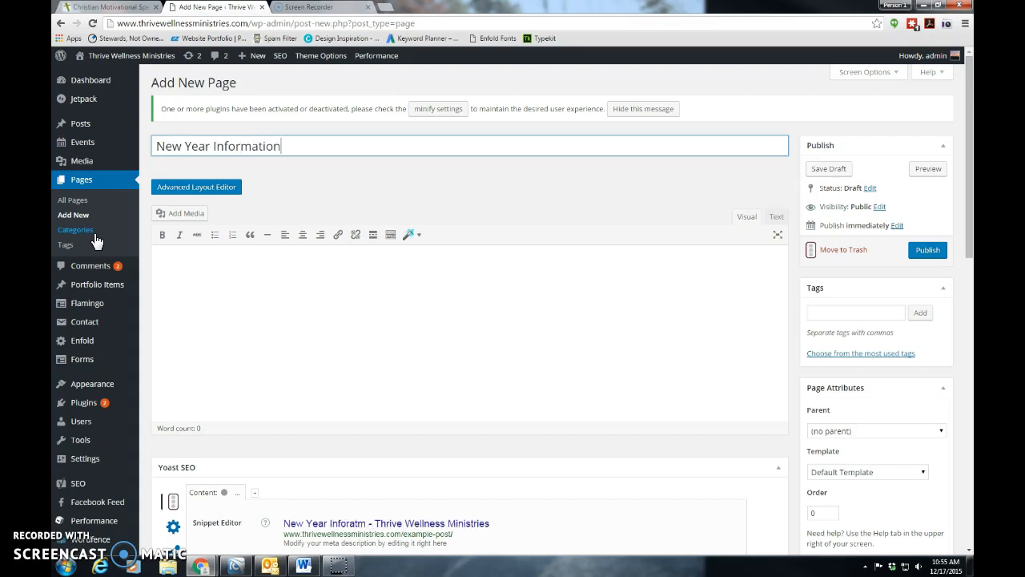
- Enter sample text beginning "Some text." in the body of the new page
click(256, 265)
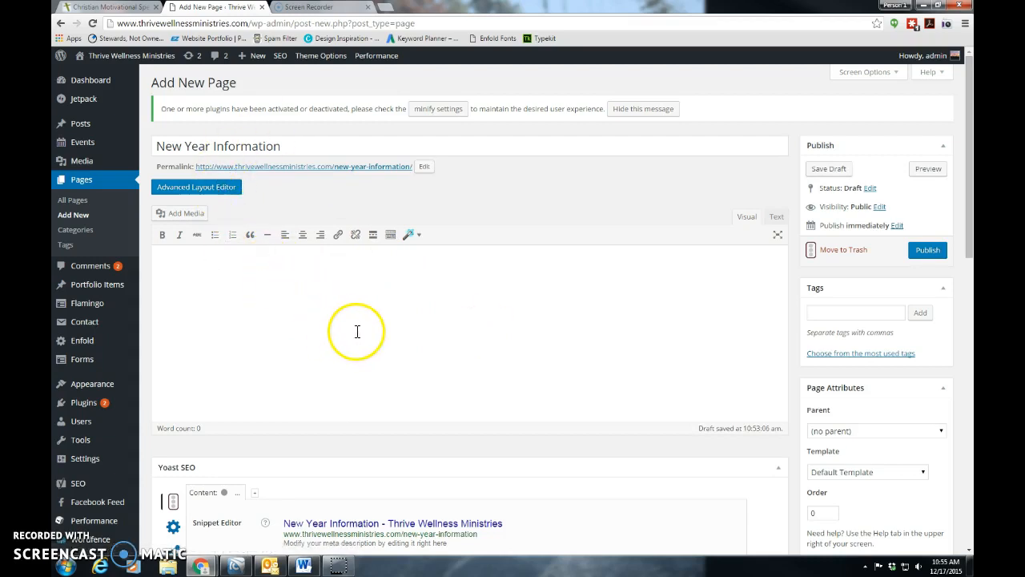
text(text. Thi is)
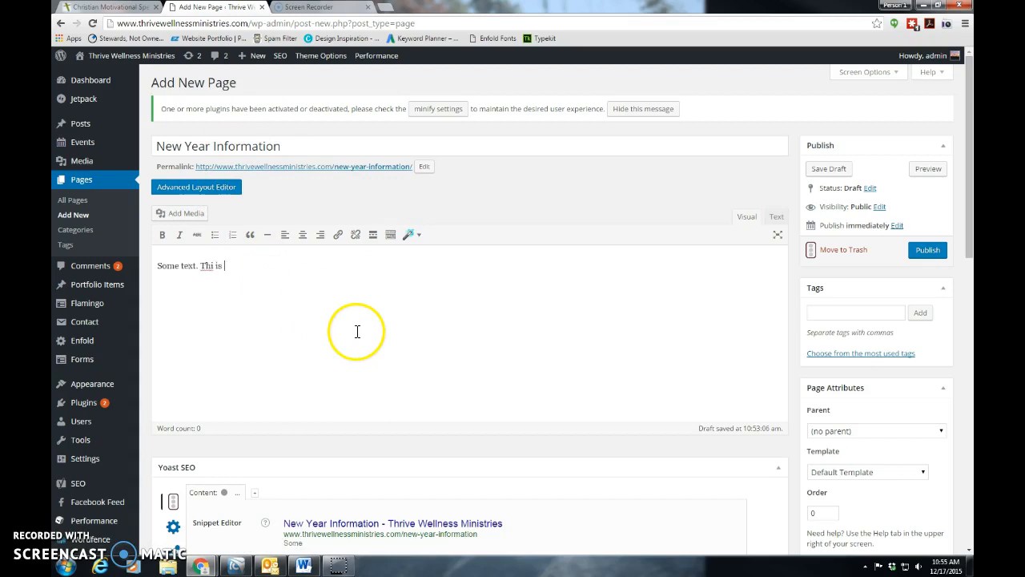